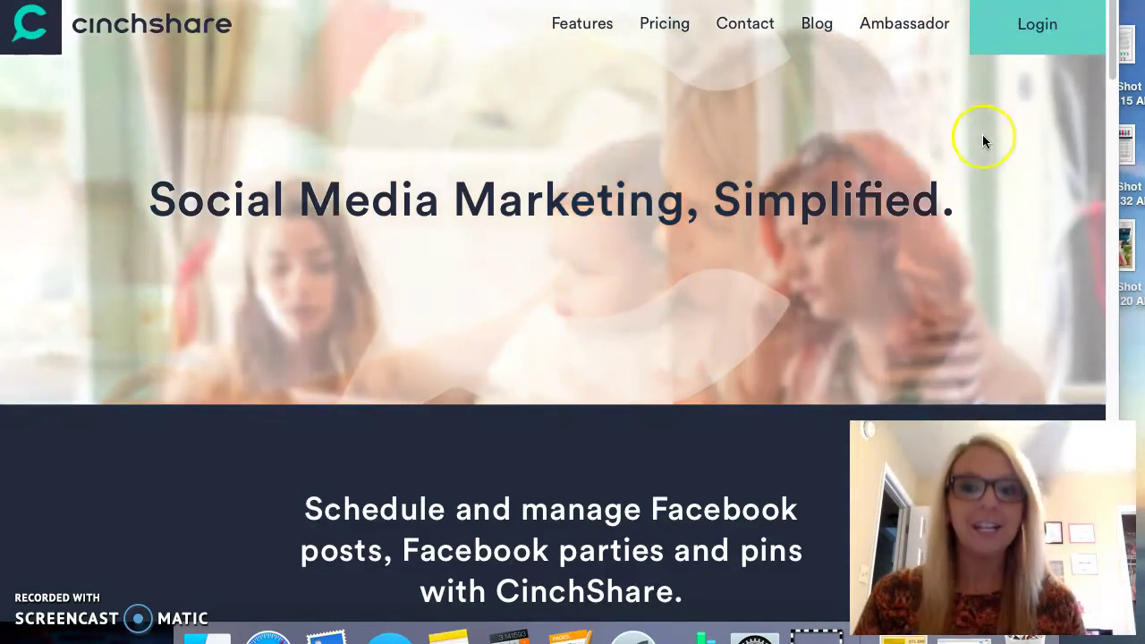
# - Log in to the CinchShare account from the homepage to reach the Schedule a Post dashboard
pyautogui.click(1039, 32)
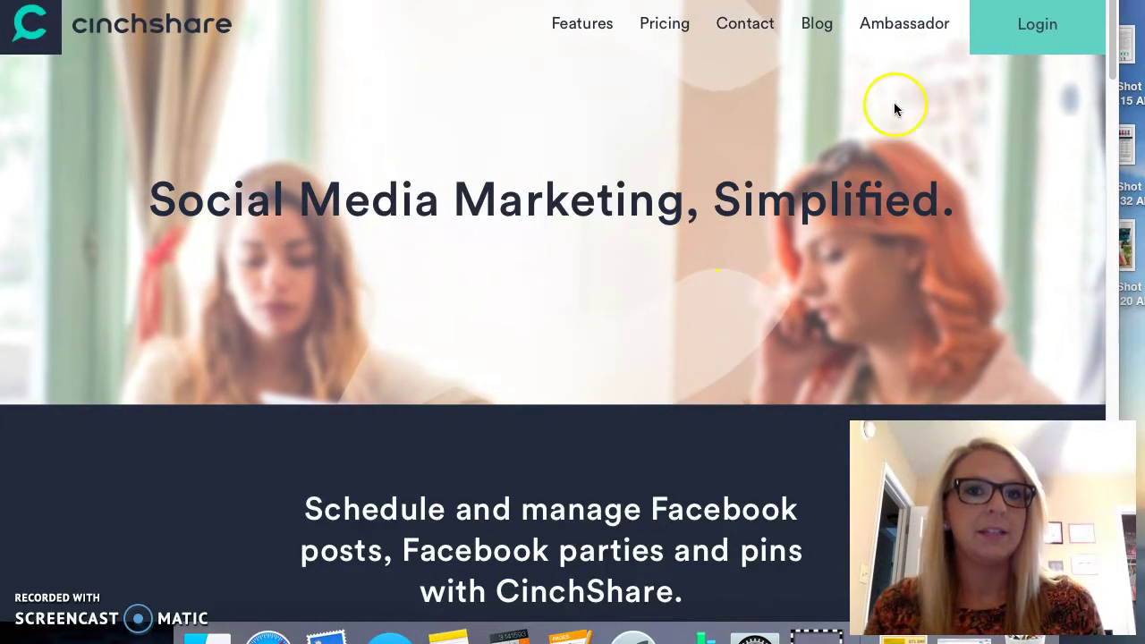
pyautogui.click(1028, 36)
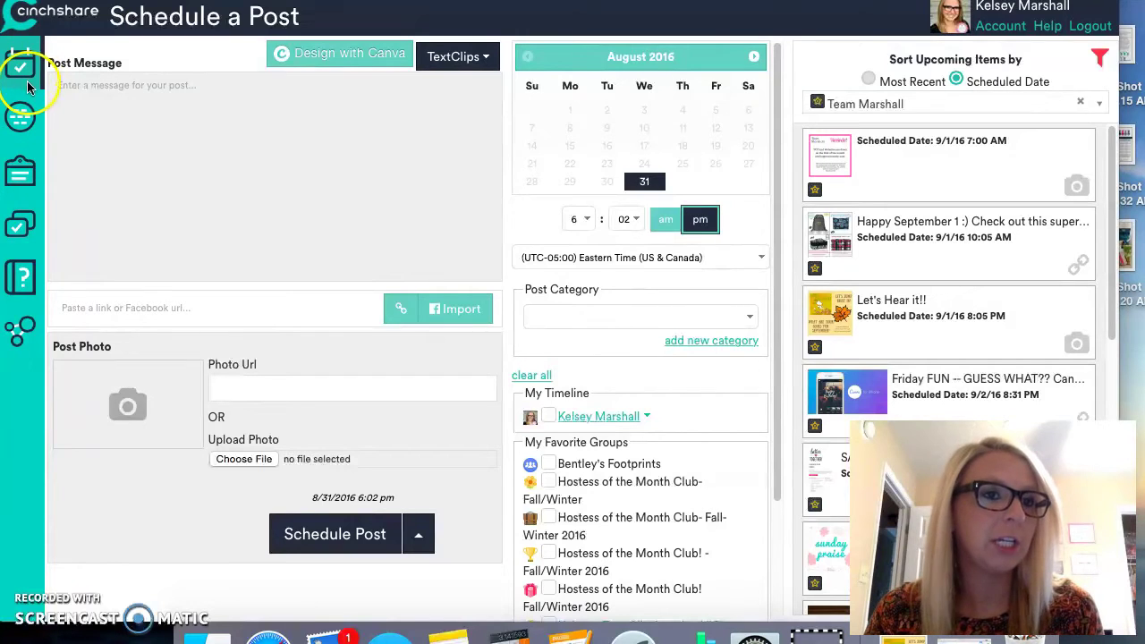
# - Open My Networks and scroll through the connected Facebook networks
pyautogui.click(34, 124)
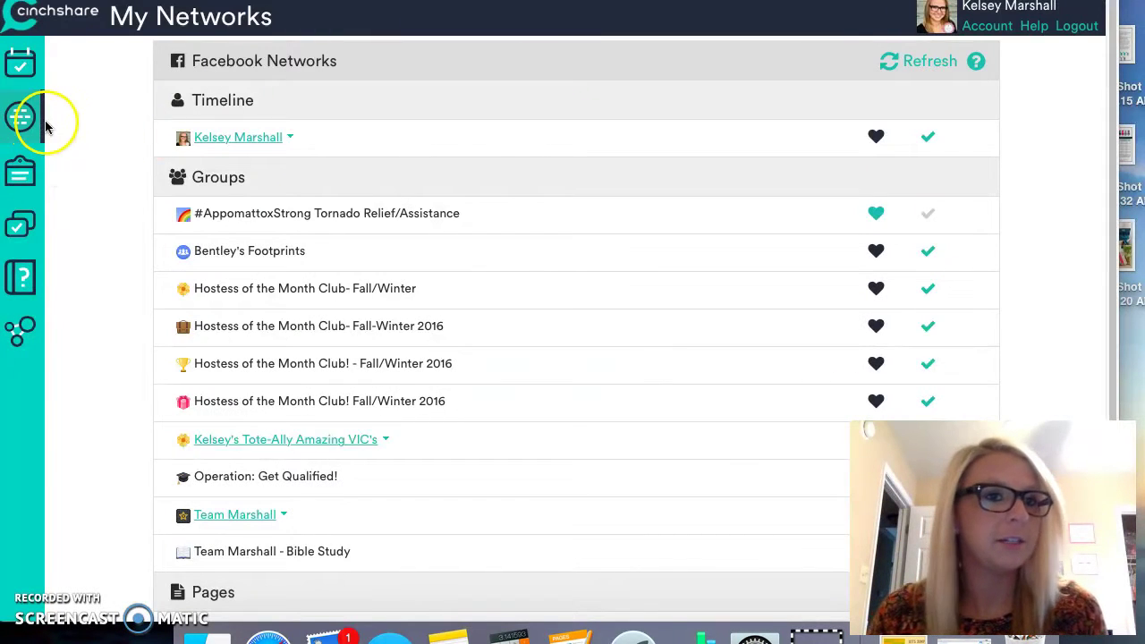
pyautogui.scroll(-2, 132, 344)
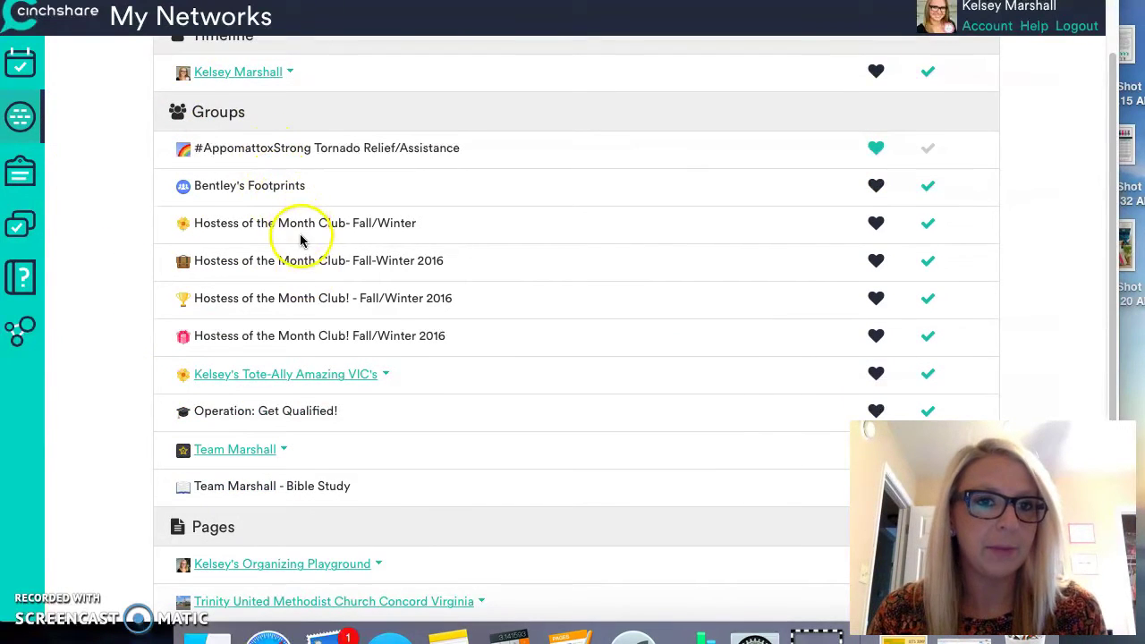
pyautogui.scroll(2, 302, 240)
pyautogui.scroll(-1, 305, 245)
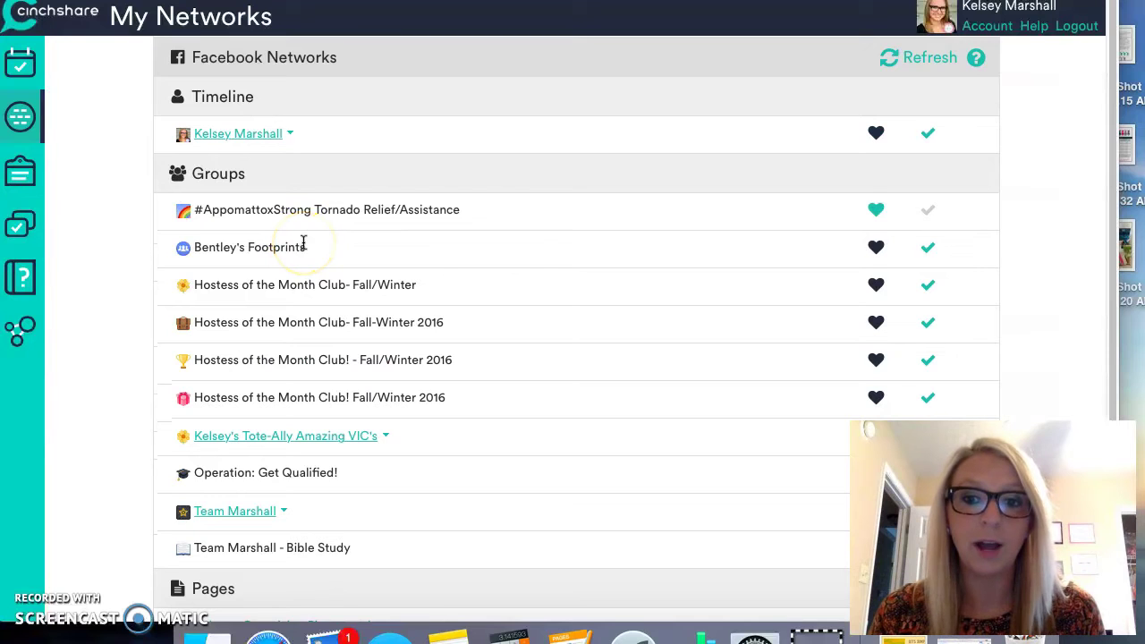
pyautogui.scroll(-2, 304, 247)
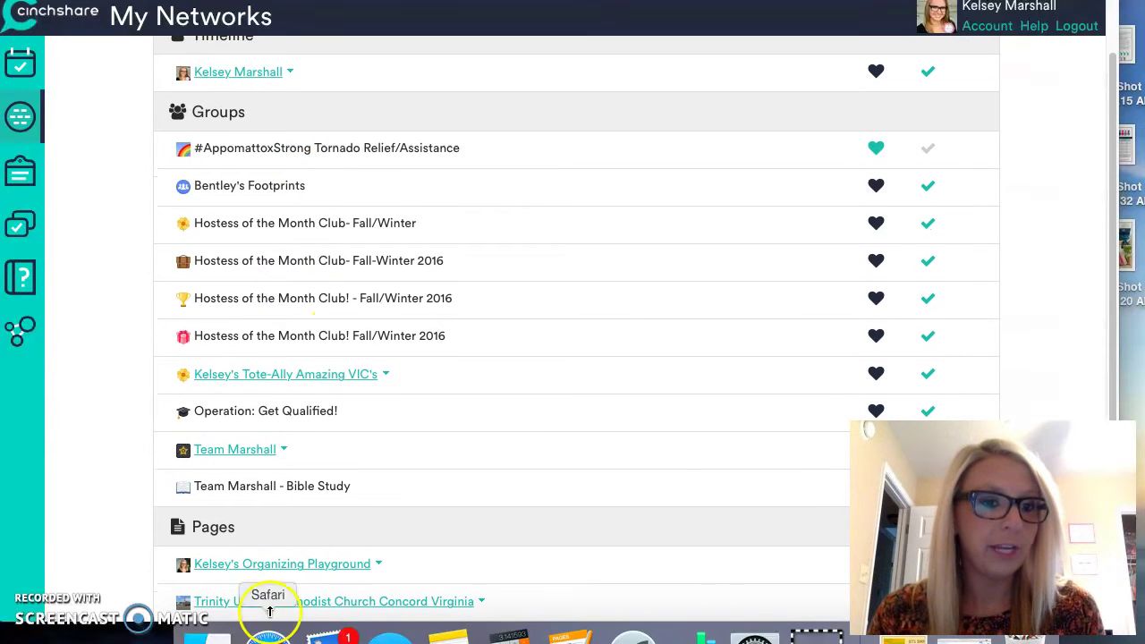
pyautogui.scroll(2, 306, 519)
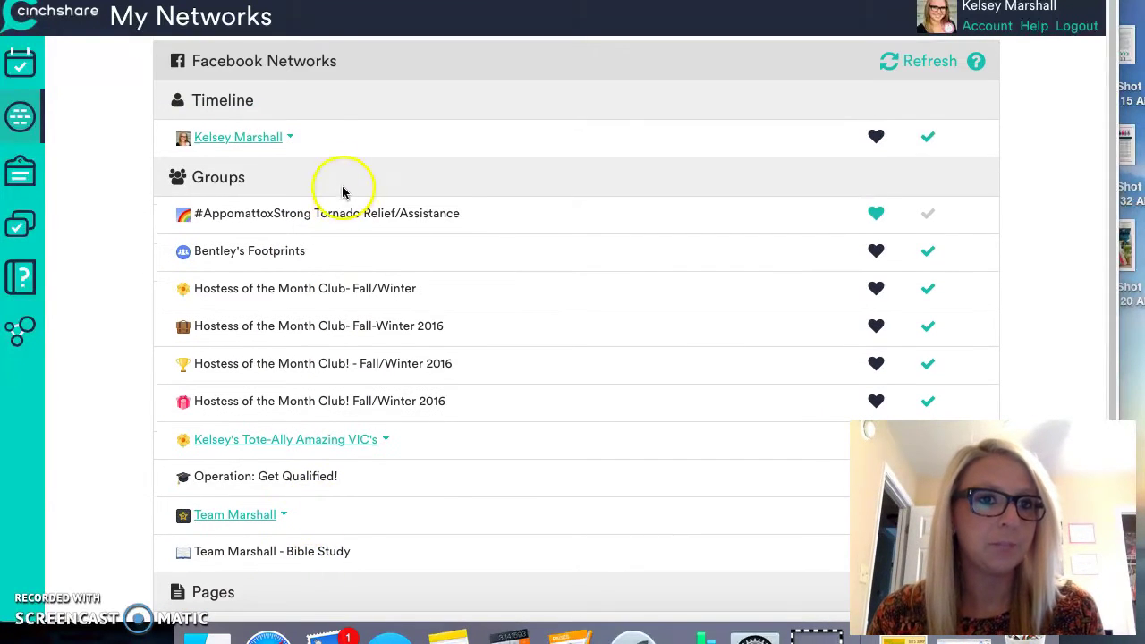
# - Expand the personal timeline and browse its photo albums and Facebook events
pyautogui.click(292, 139)
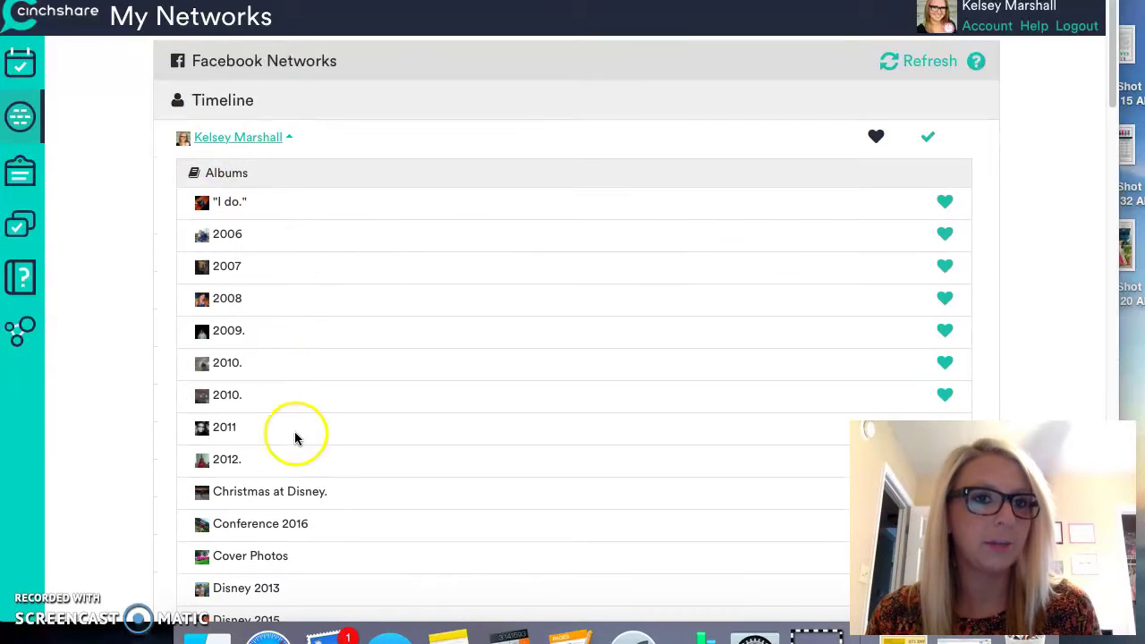
pyautogui.scroll(-3, 315, 367)
pyautogui.scroll(-2, 317, 375)
pyautogui.scroll(-2, 326, 390)
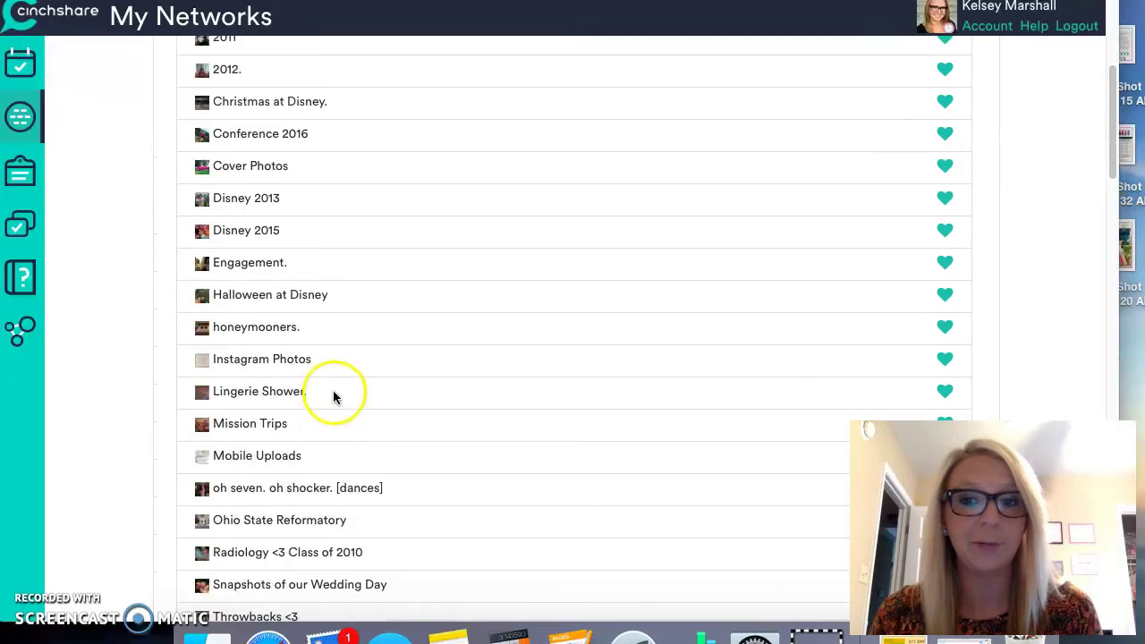
pyautogui.scroll(-2, 334, 399)
pyautogui.scroll(-4, 336, 400)
pyautogui.scroll(-2, 360, 520)
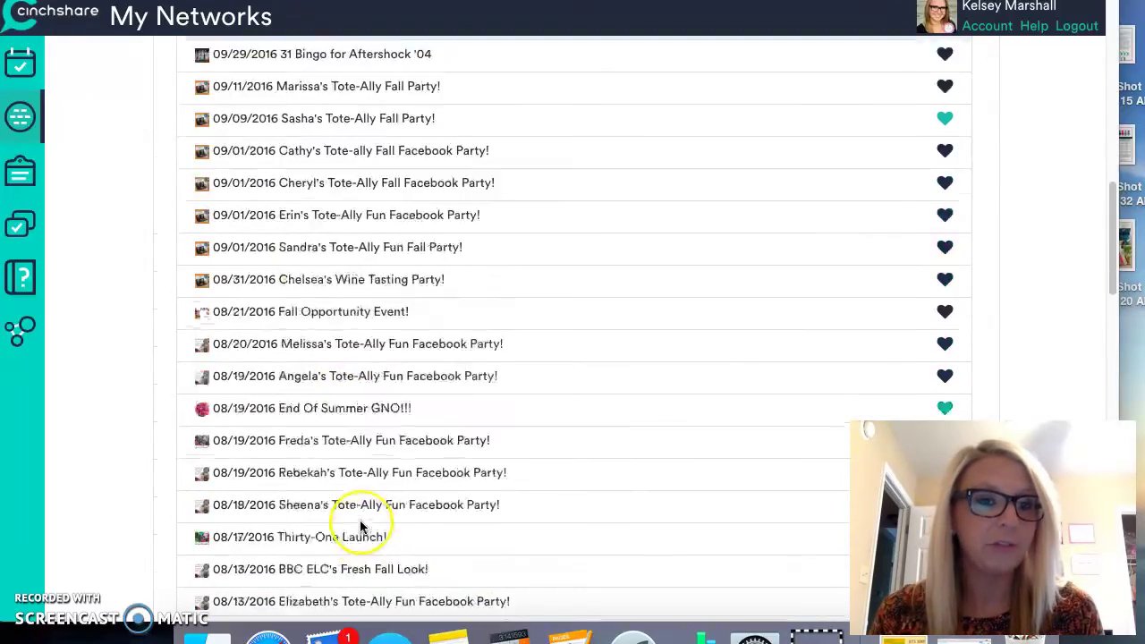
pyautogui.scroll(-5, 359, 520)
pyautogui.scroll(-5, 360, 520)
pyautogui.scroll(-5, 361, 524)
pyautogui.scroll(4, 361, 524)
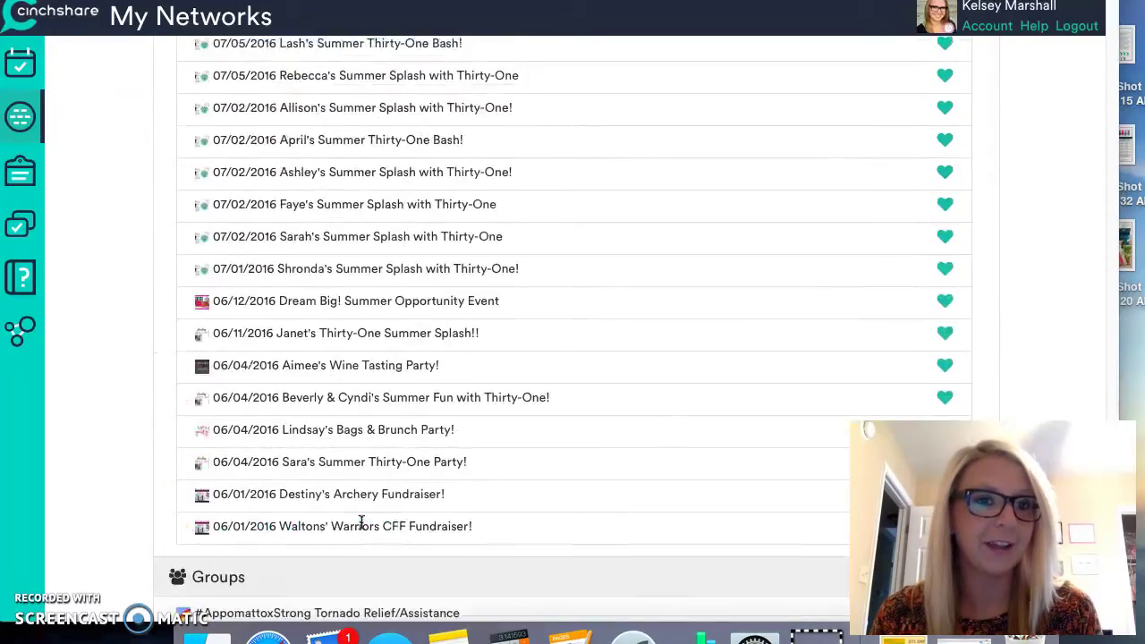
pyautogui.scroll(5, 360, 525)
pyautogui.scroll(6, 363, 523)
pyautogui.scroll(3, 363, 522)
pyautogui.scroll(4, 363, 523)
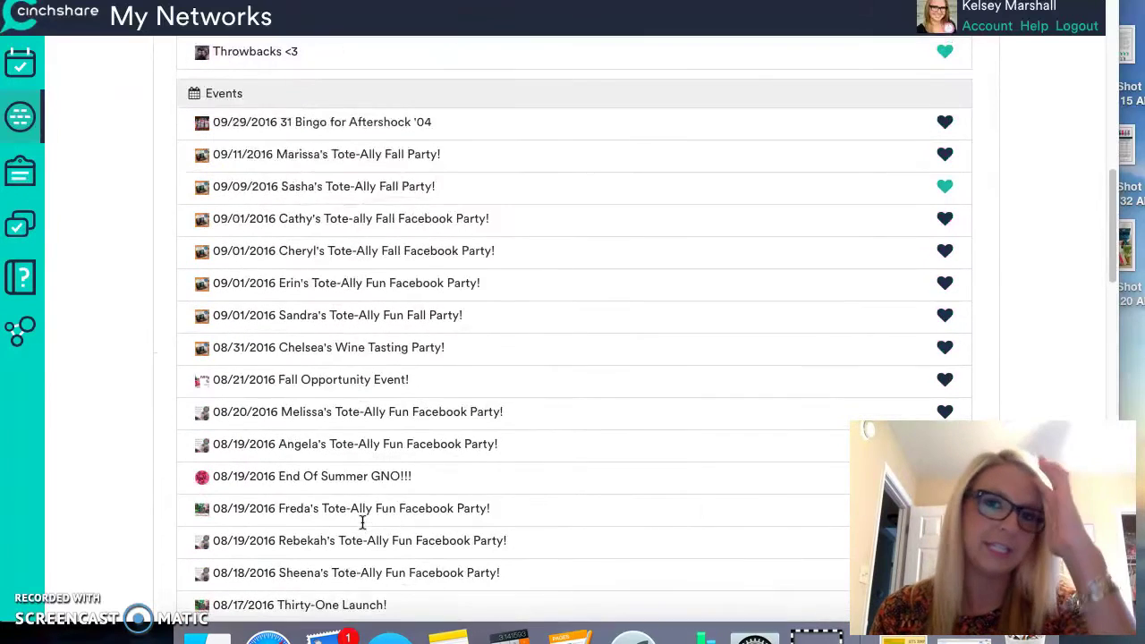
pyautogui.scroll(2, 363, 523)
pyautogui.scroll(1, 362, 523)
pyautogui.scroll(1, 363, 522)
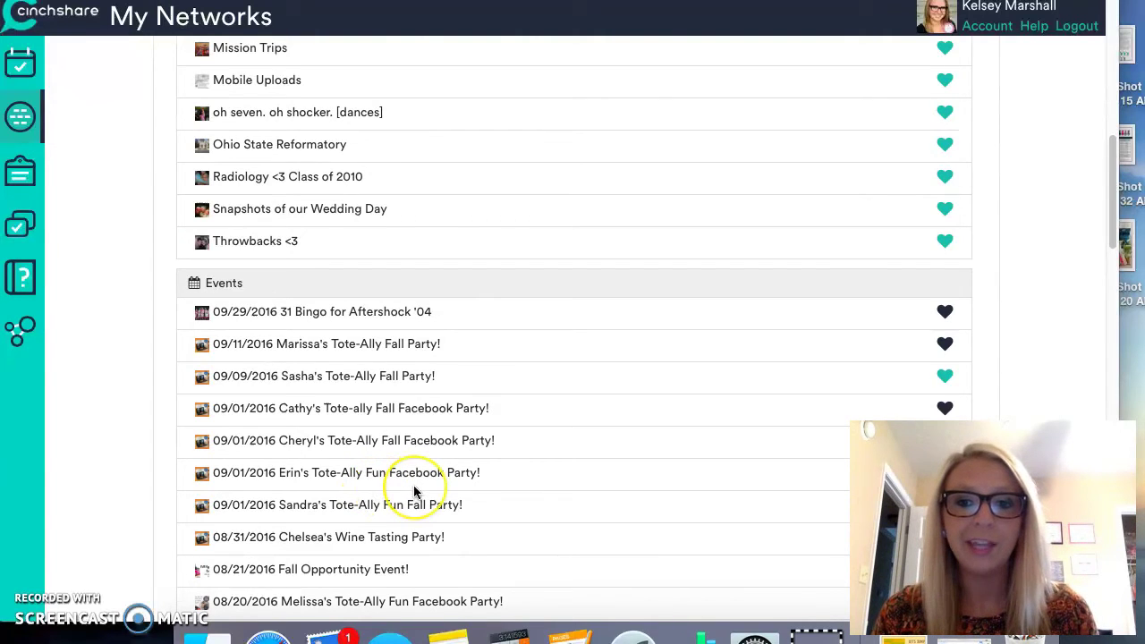
pyautogui.scroll(6, 448, 448)
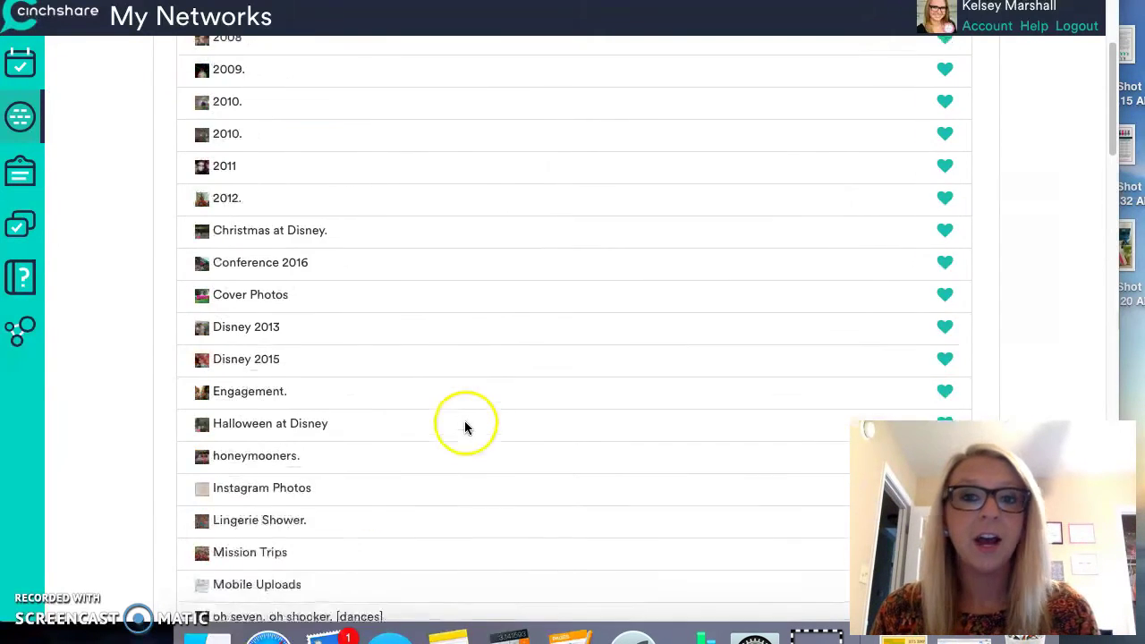
pyautogui.scroll(3, 467, 427)
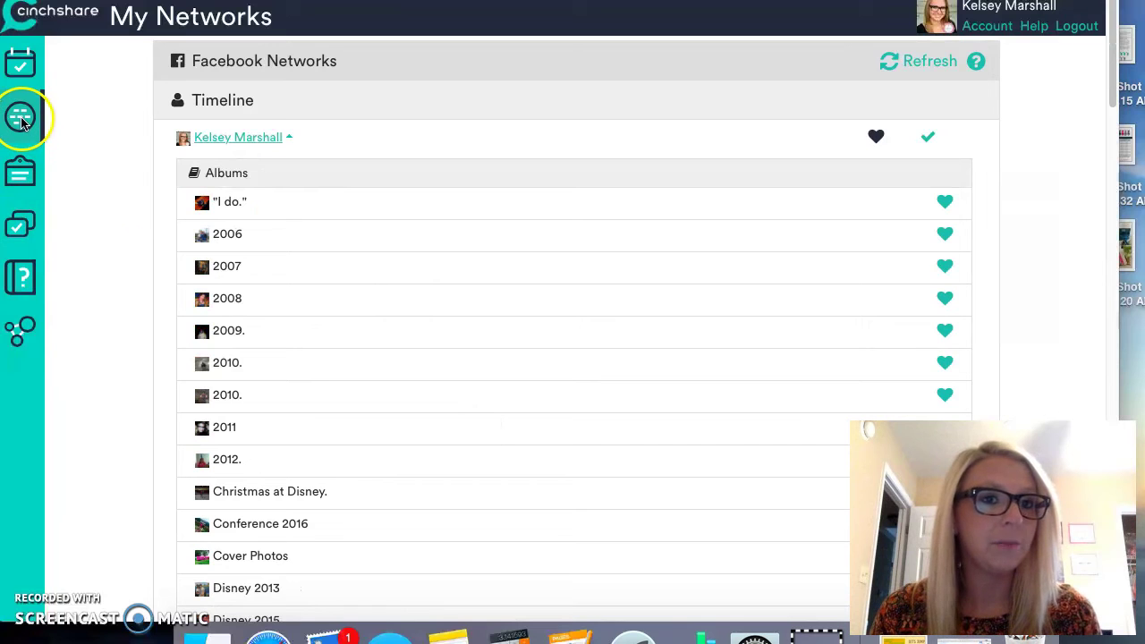
# - Reload the connected networks, re-expand the timeline, and review its groups and party events
pyautogui.click(904, 66)
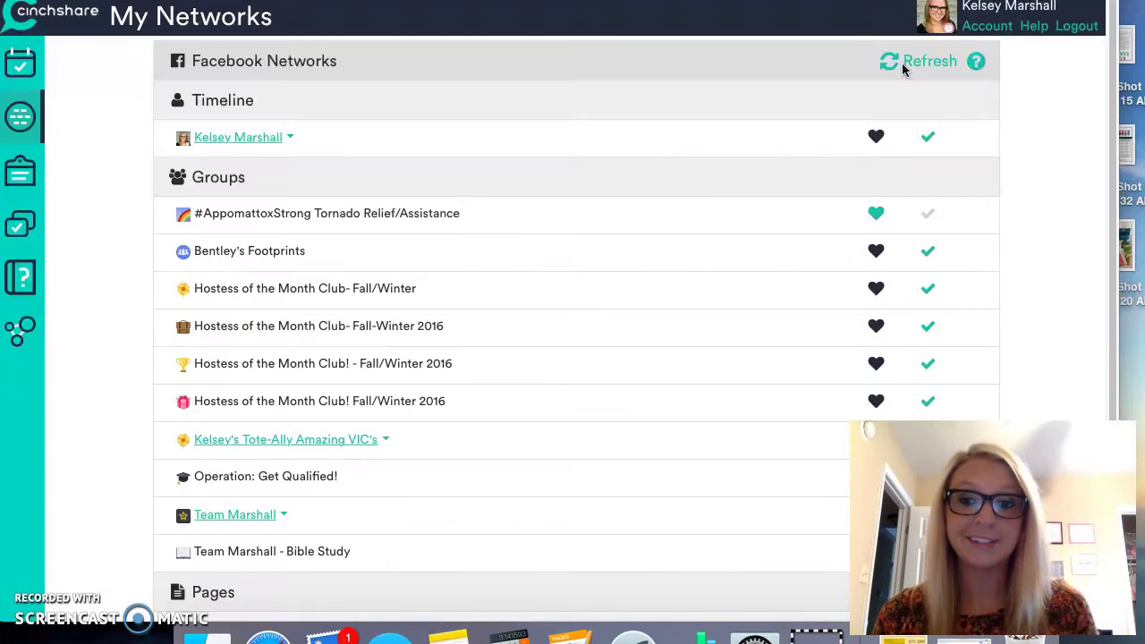
pyautogui.scroll(-2, 642, 268)
pyautogui.scroll(2, 642, 276)
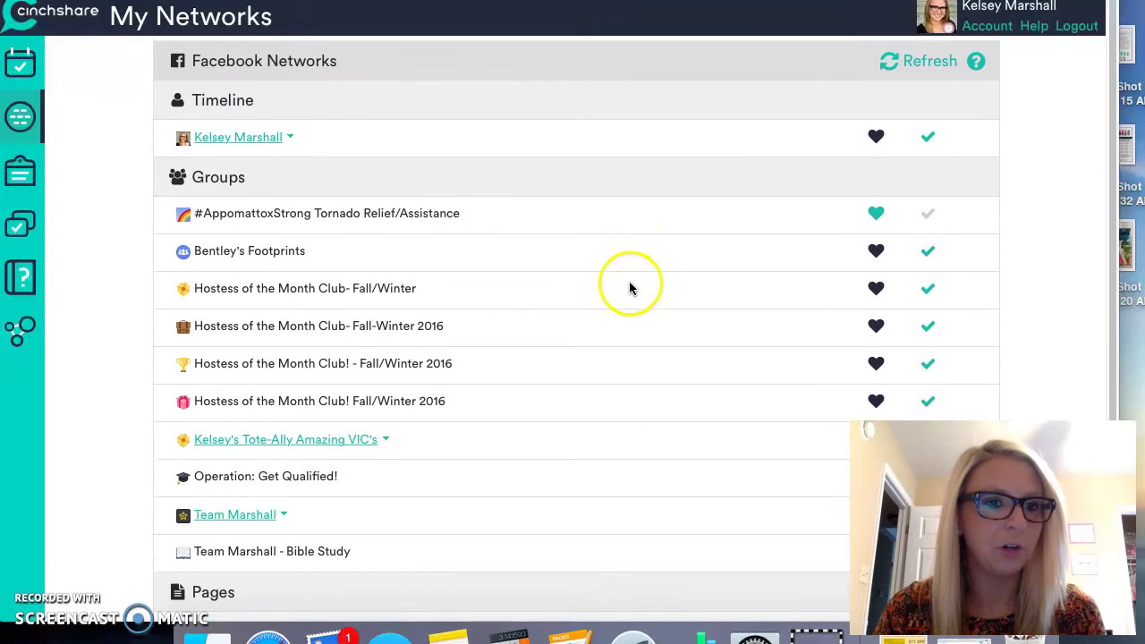
pyautogui.click(295, 138)
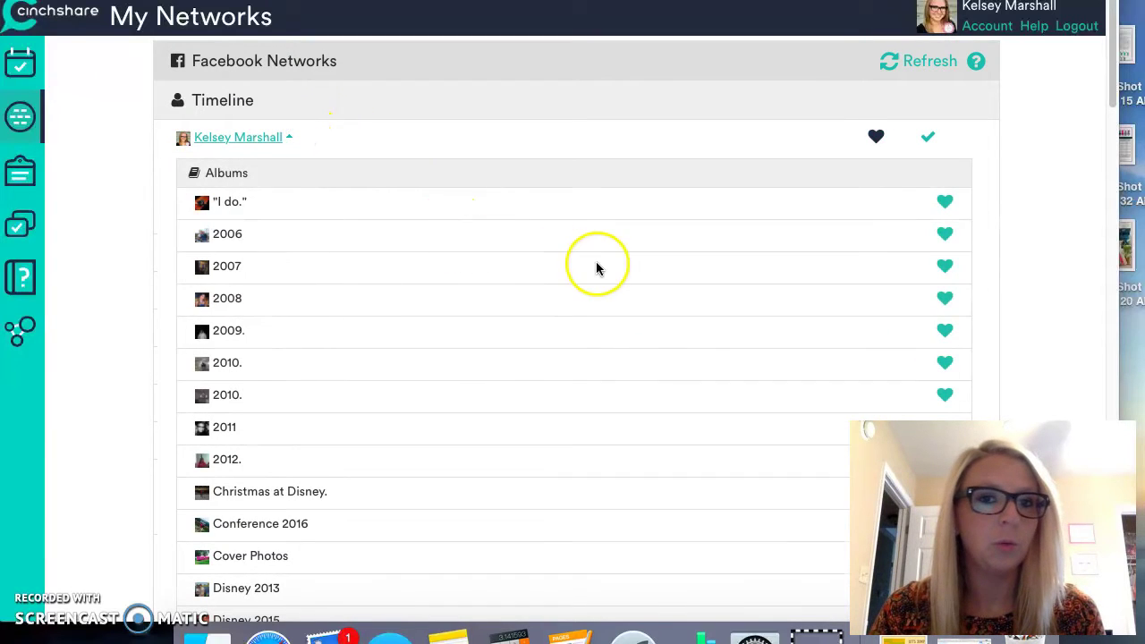
pyautogui.scroll(-5, 605, 266)
pyautogui.scroll(-8, 613, 265)
pyautogui.scroll(2, 614, 268)
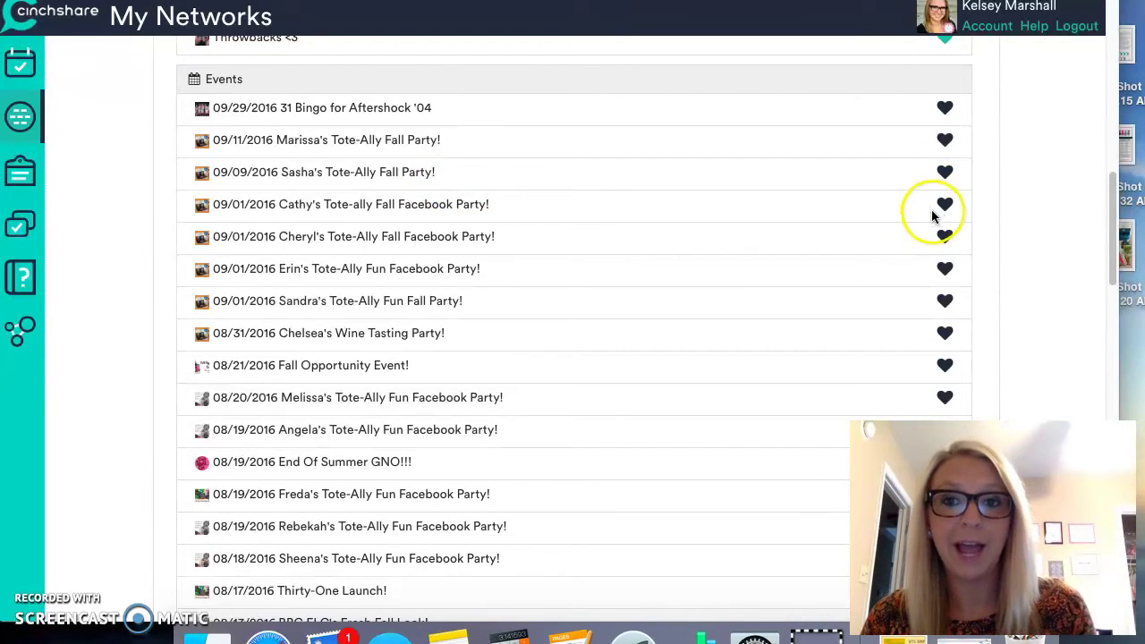
pyautogui.scroll(-3, 933, 215)
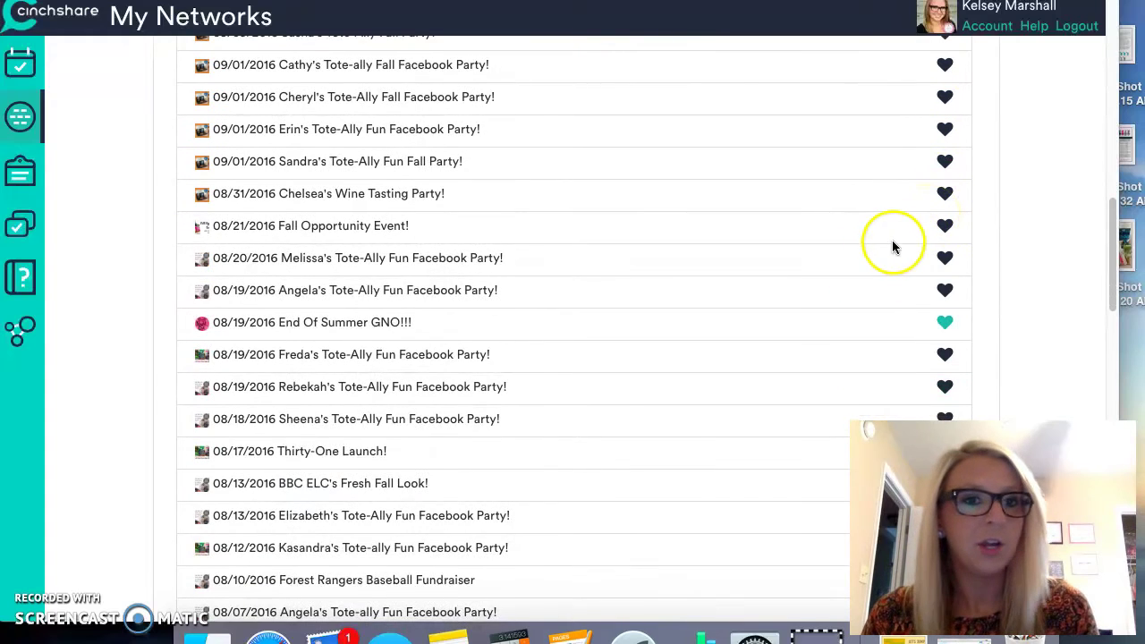
pyautogui.scroll(2, 898, 243)
pyautogui.scroll(2, 922, 224)
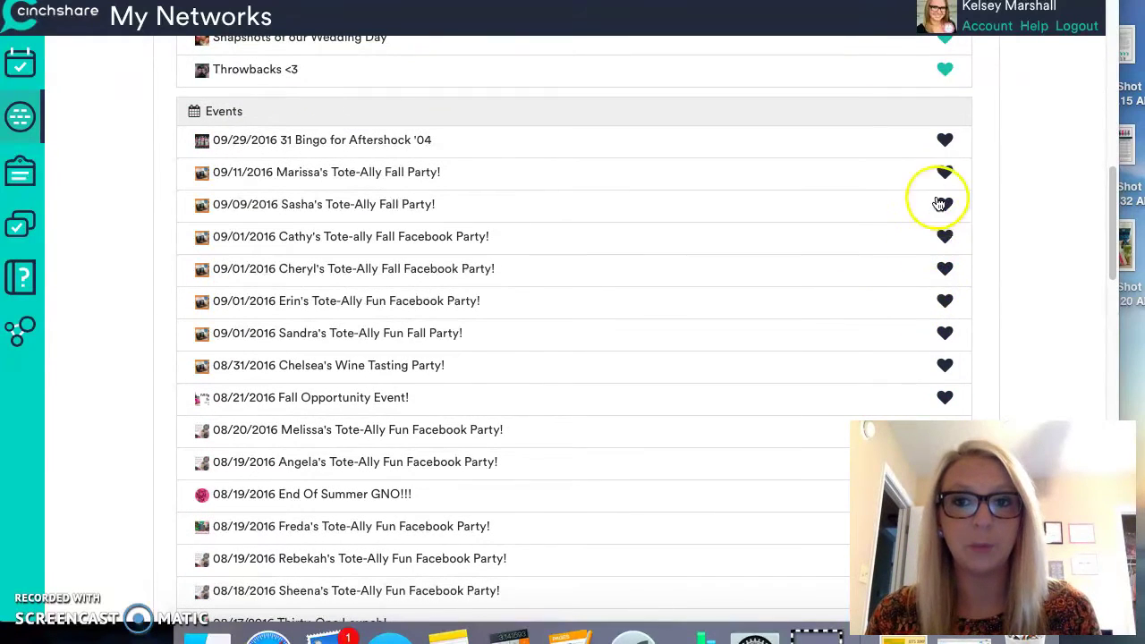
pyautogui.scroll(1, 852, 320)
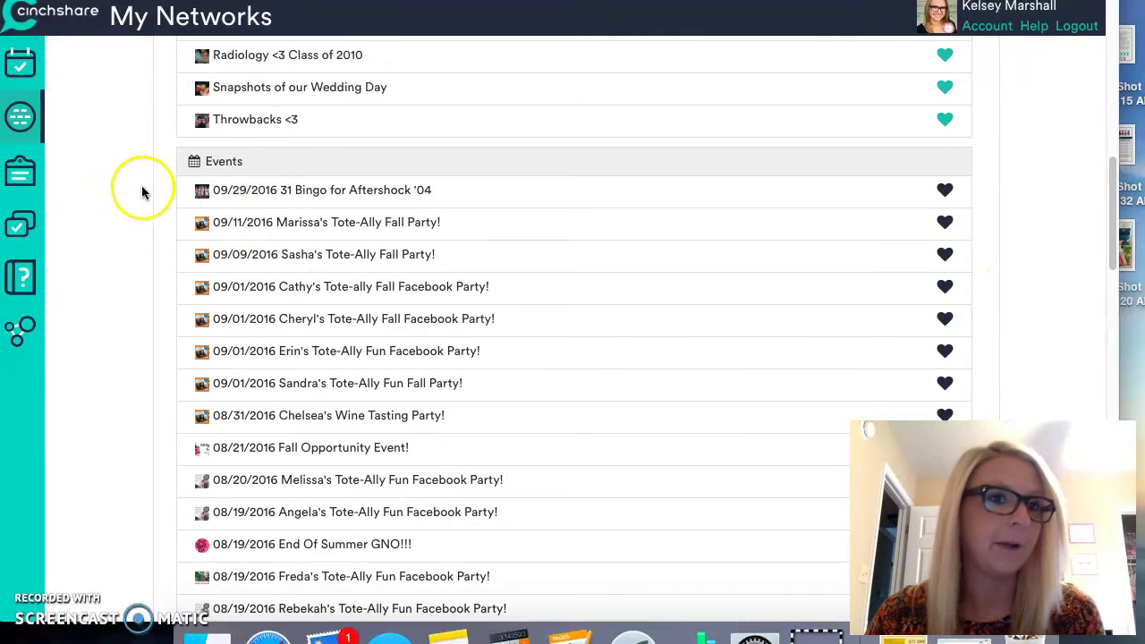
# - Filter the Manage Posts history to Team Marshall and repost the Aug 31 Woot Woot post
pyautogui.click(28, 179)
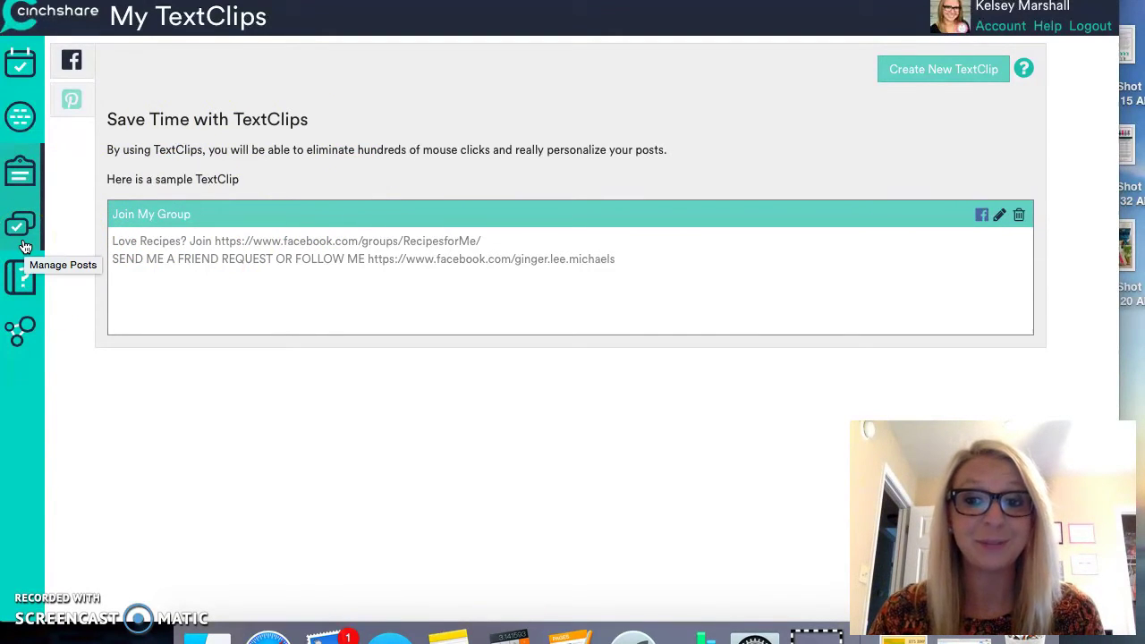
pyautogui.click(23, 233)
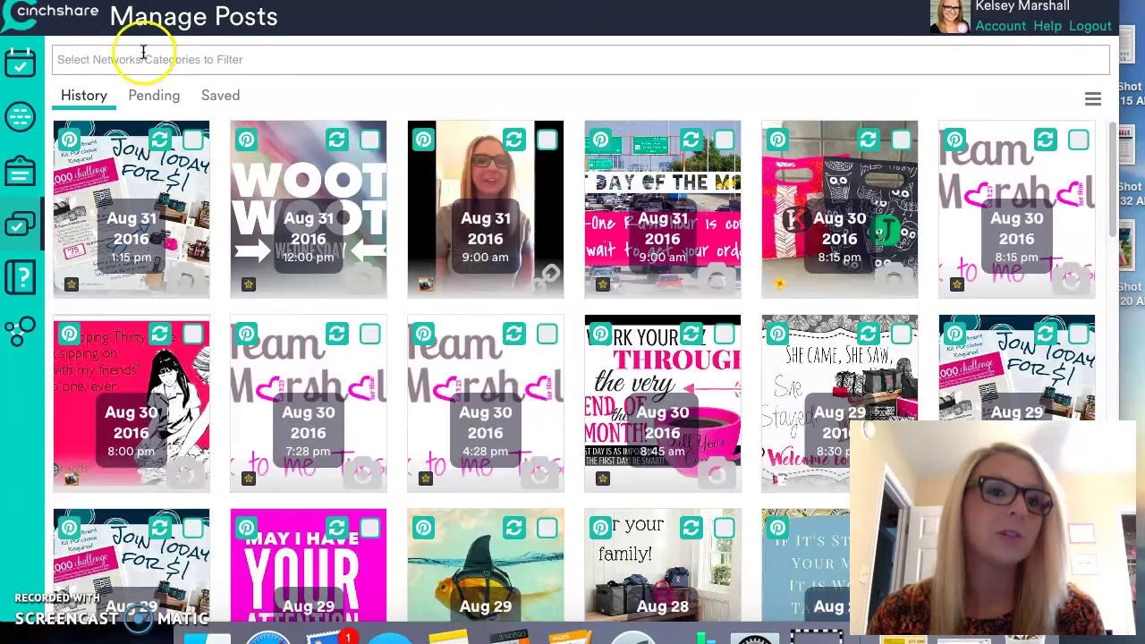
pyautogui.click(146, 56)
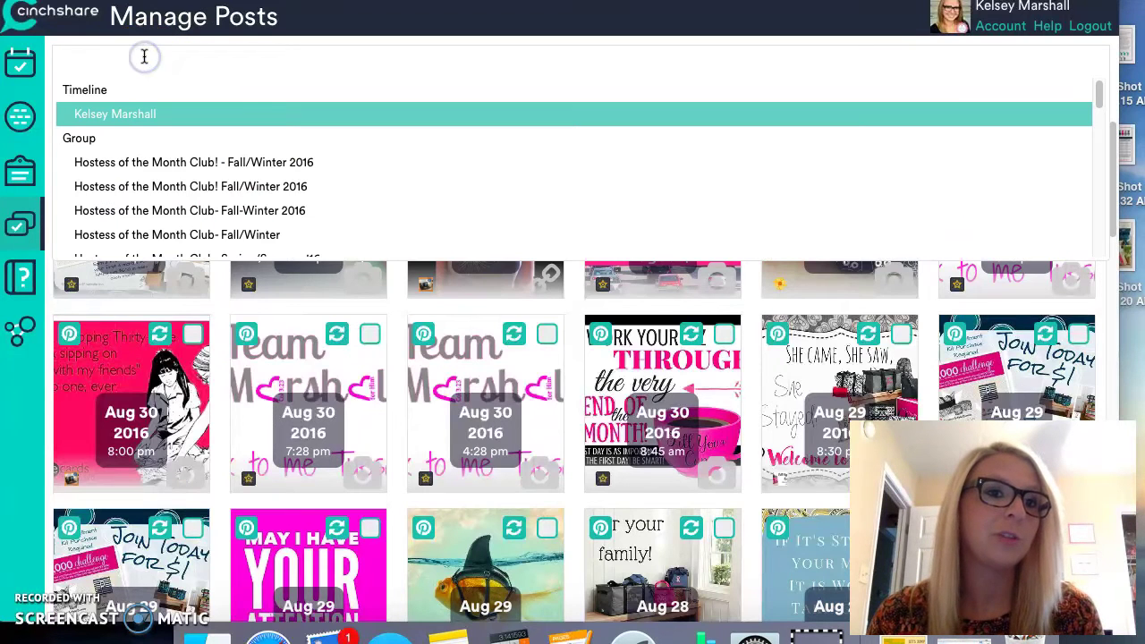
pyautogui.scroll(-1, 269, 184)
pyautogui.scroll(-5, 214, 180)
pyautogui.scroll(1, 162, 176)
pyautogui.scroll(4, 175, 170)
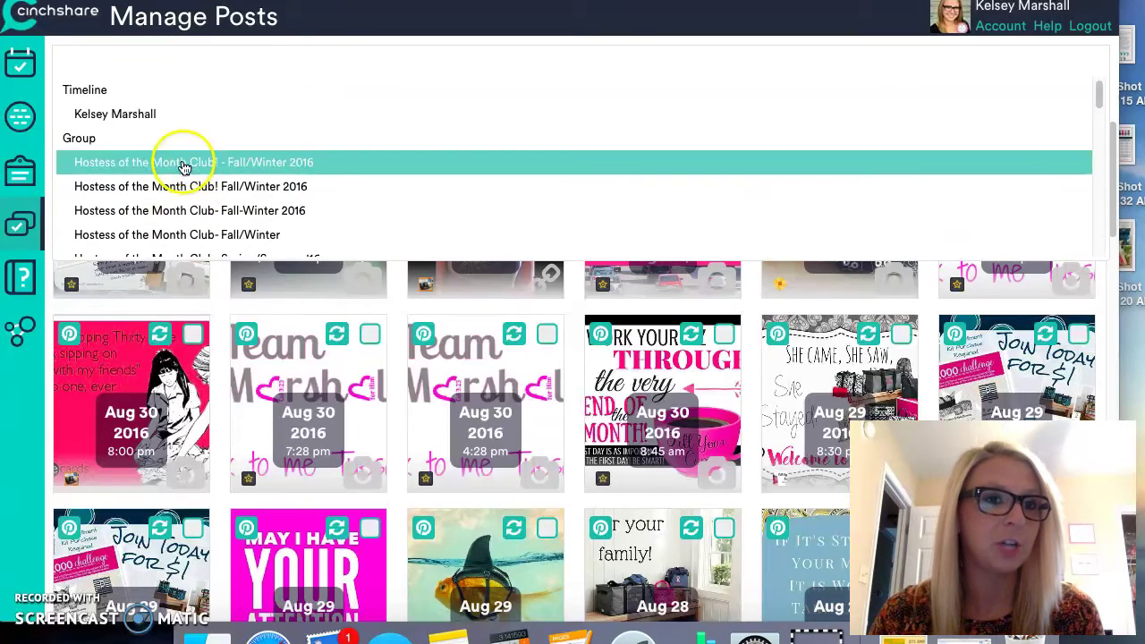
pyautogui.scroll(1, 143, 164)
pyautogui.scroll(-5, 134, 130)
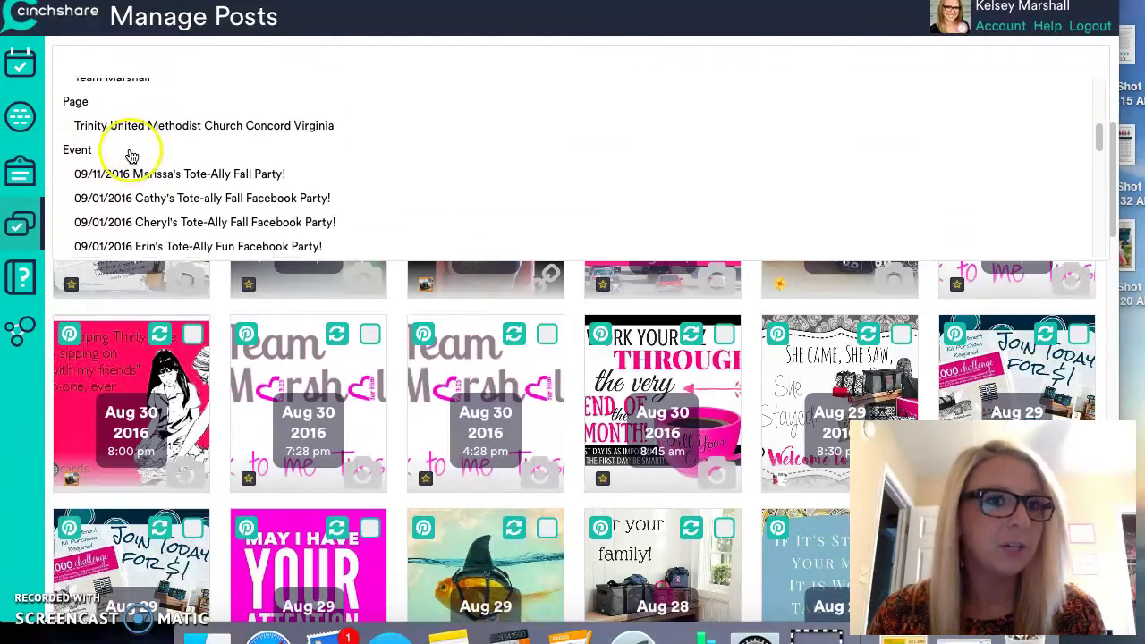
pyautogui.scroll(1, 134, 156)
pyautogui.click(136, 128)
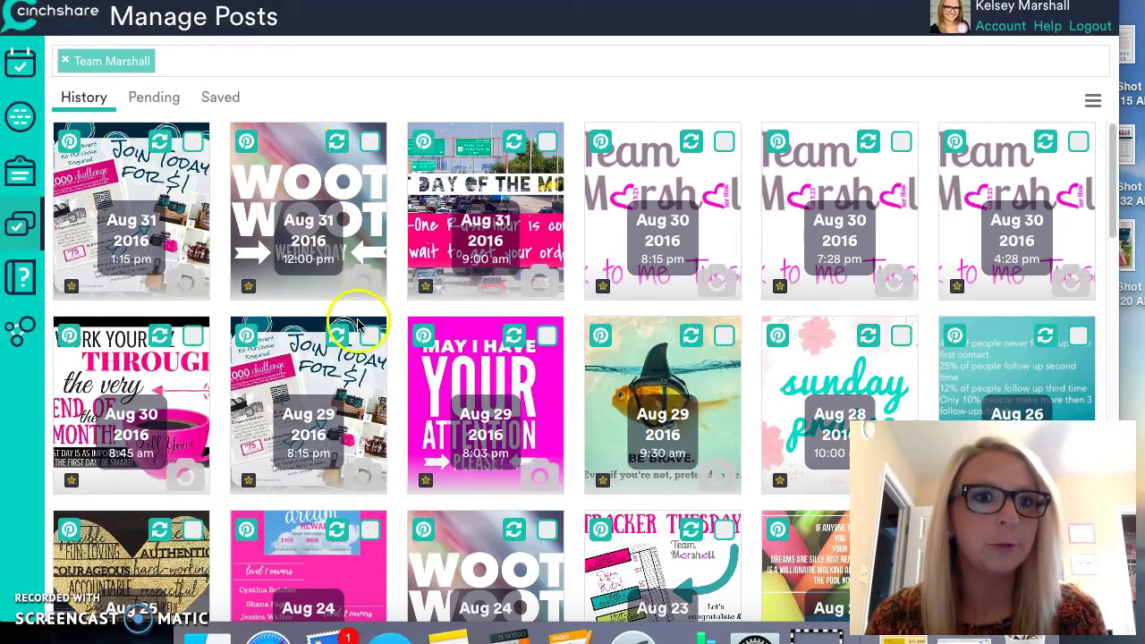
pyautogui.click(338, 154)
pyautogui.moveTo(337, 143)
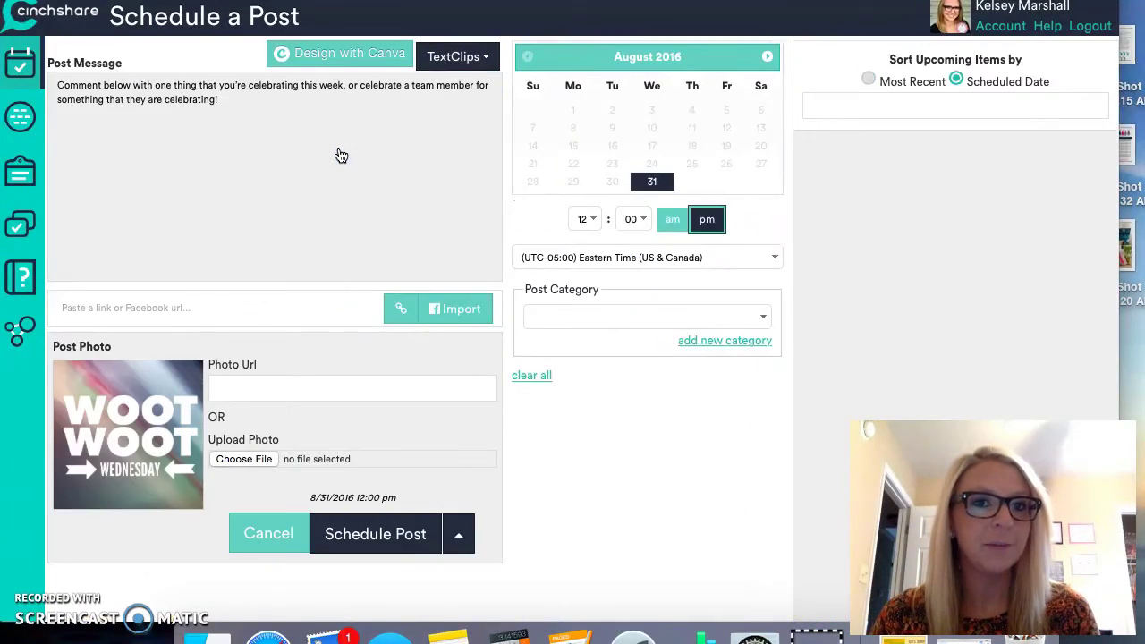
# - Schedule the Woot Woot post to Team Marshall for September 7, 2016, staying on this page
pyautogui.click(358, 159)
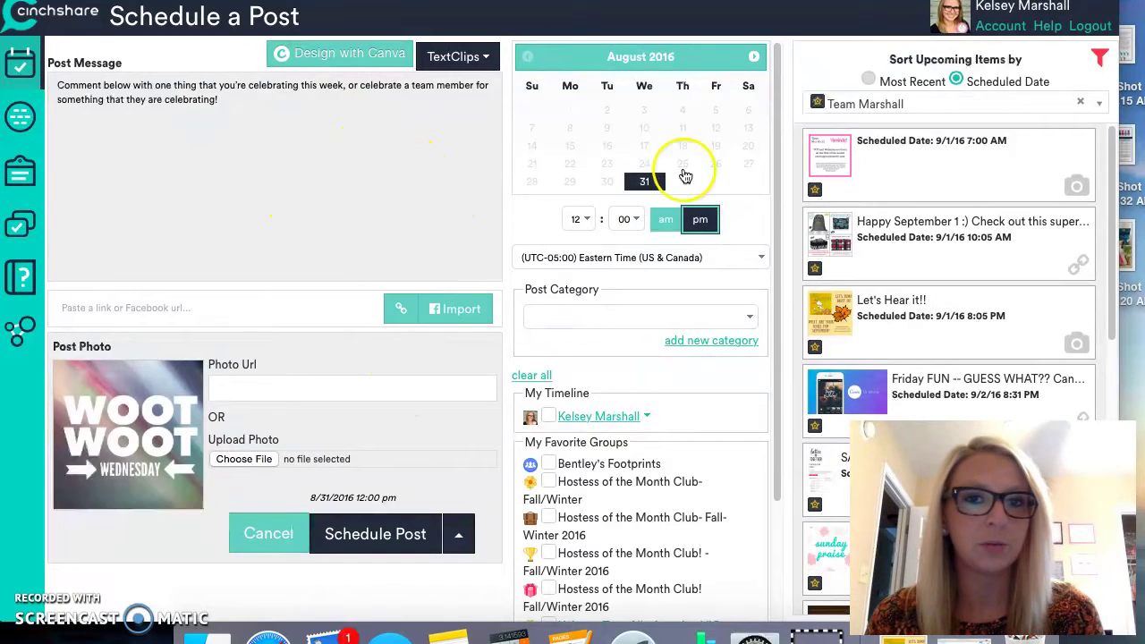
pyautogui.click(754, 56)
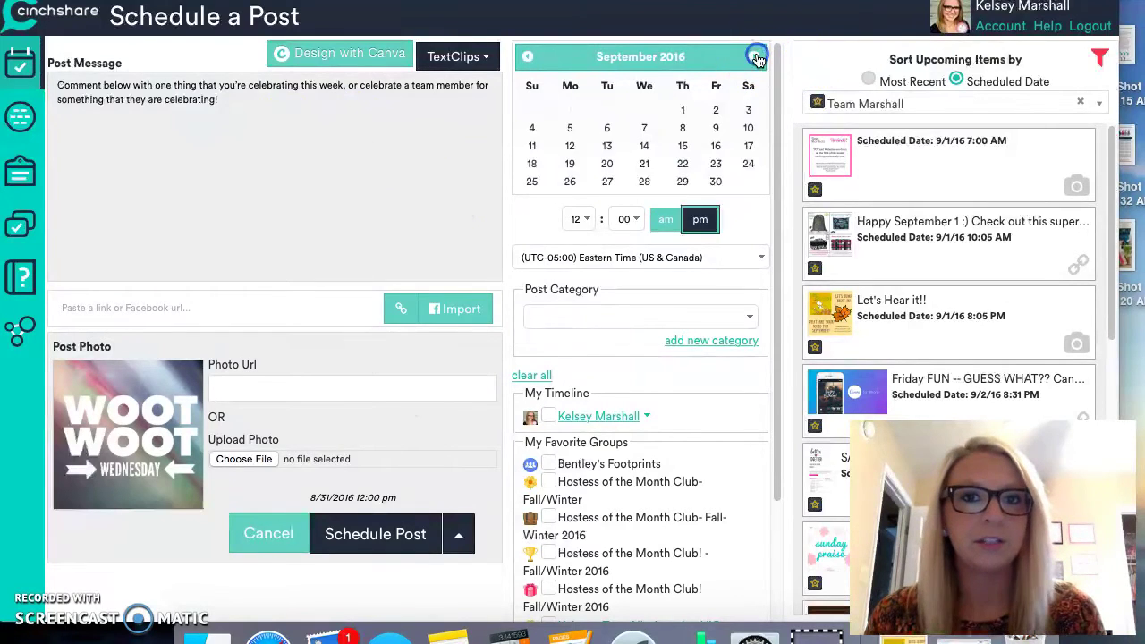
pyautogui.click(644, 130)
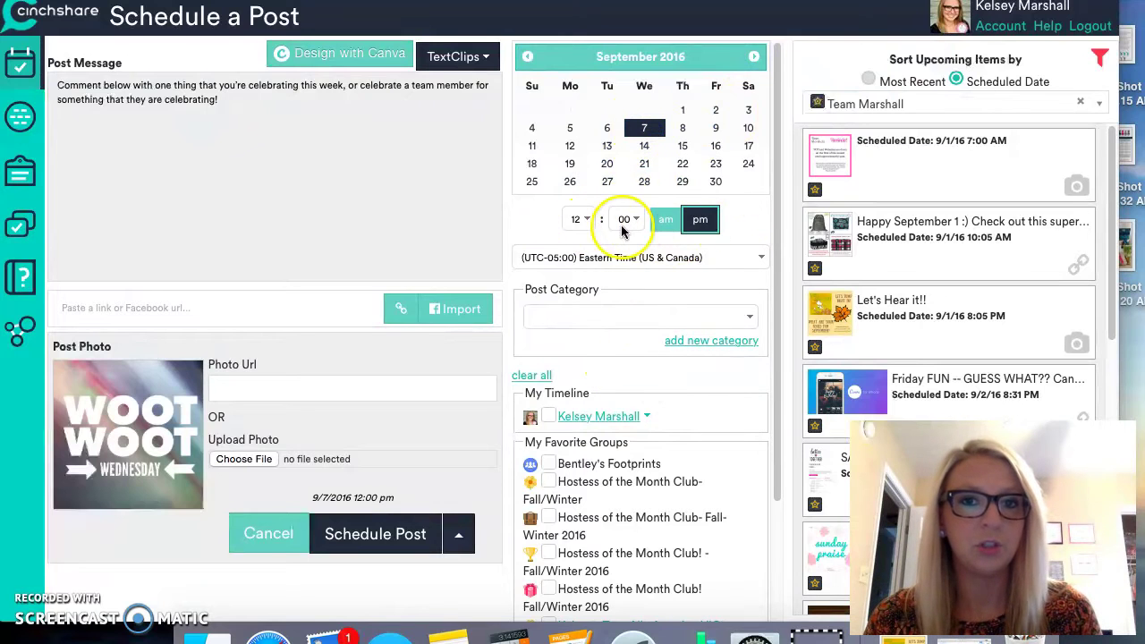
pyautogui.scroll(-3, 641, 416)
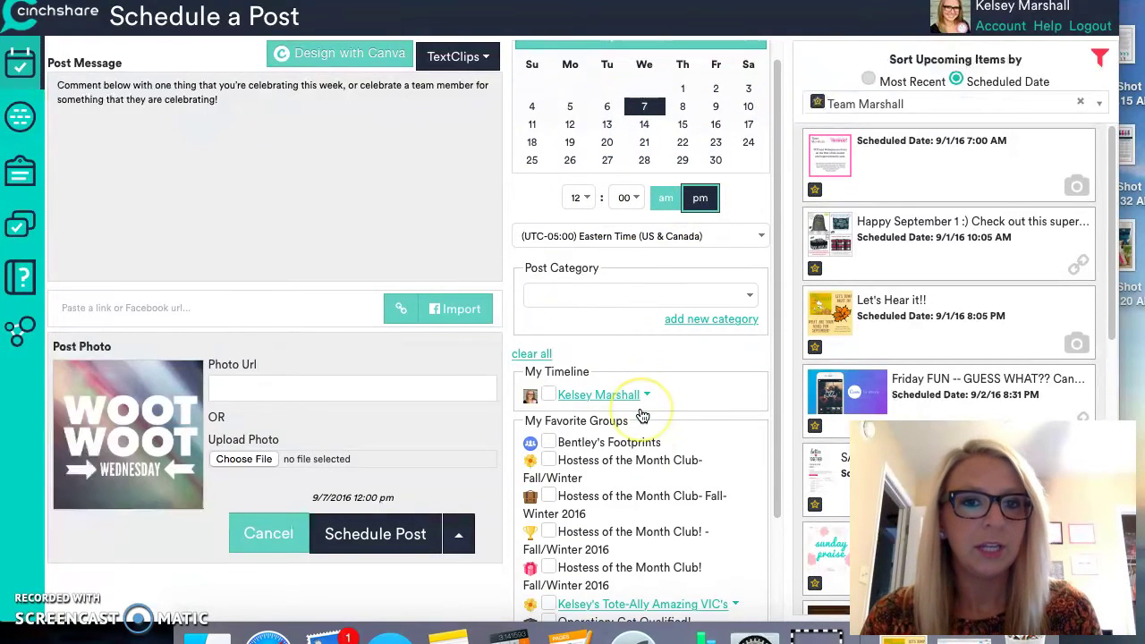
pyautogui.click(550, 535)
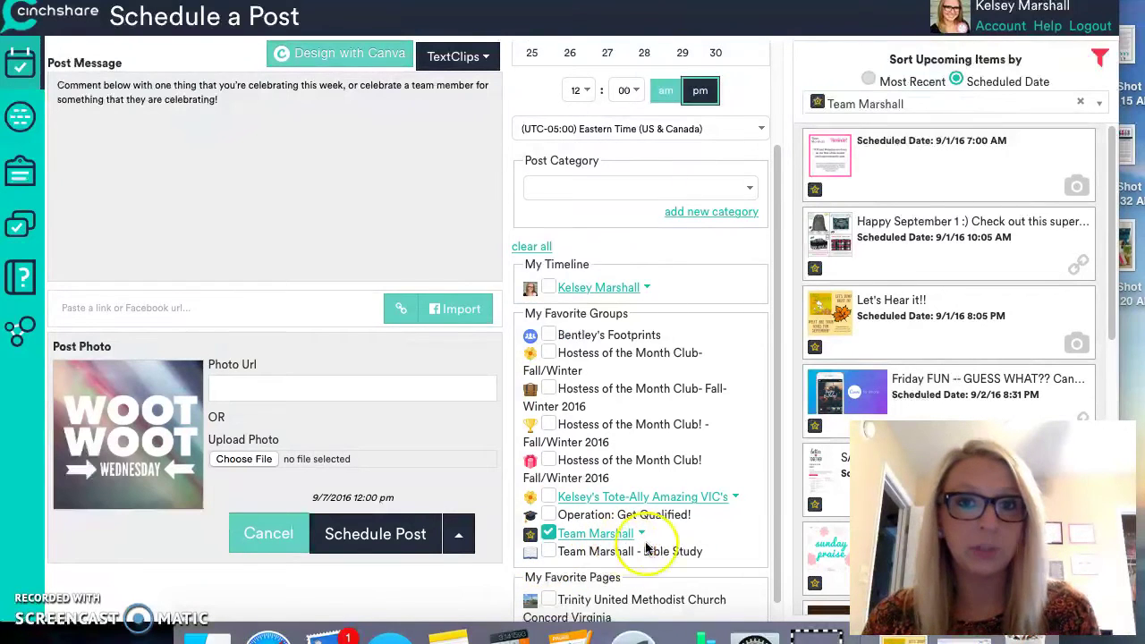
pyautogui.click(380, 542)
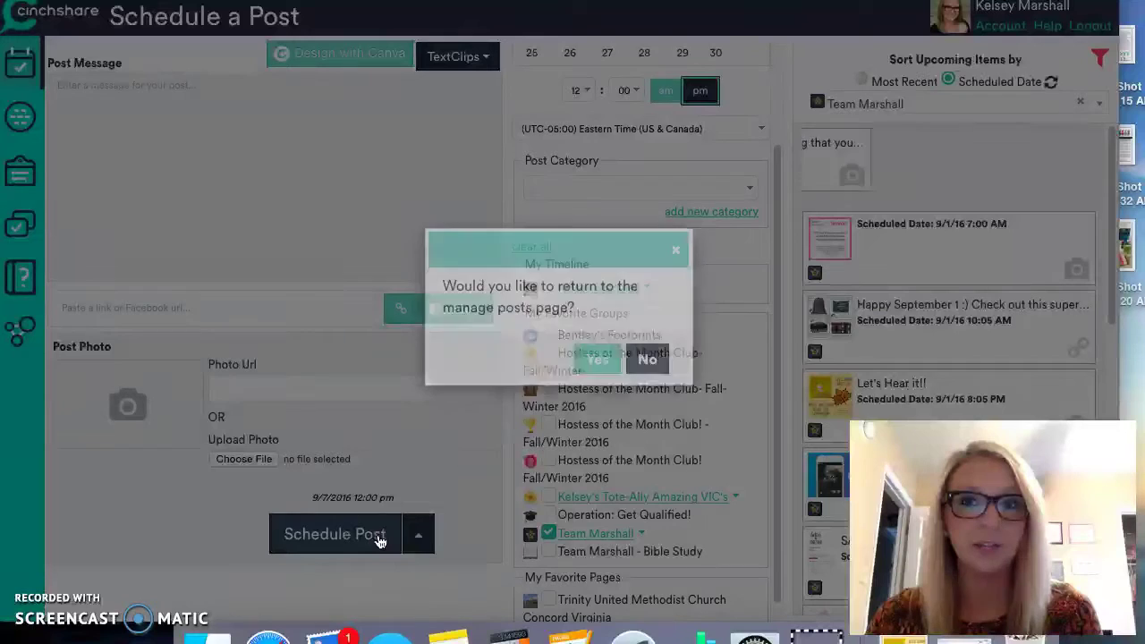
pyautogui.click(645, 363)
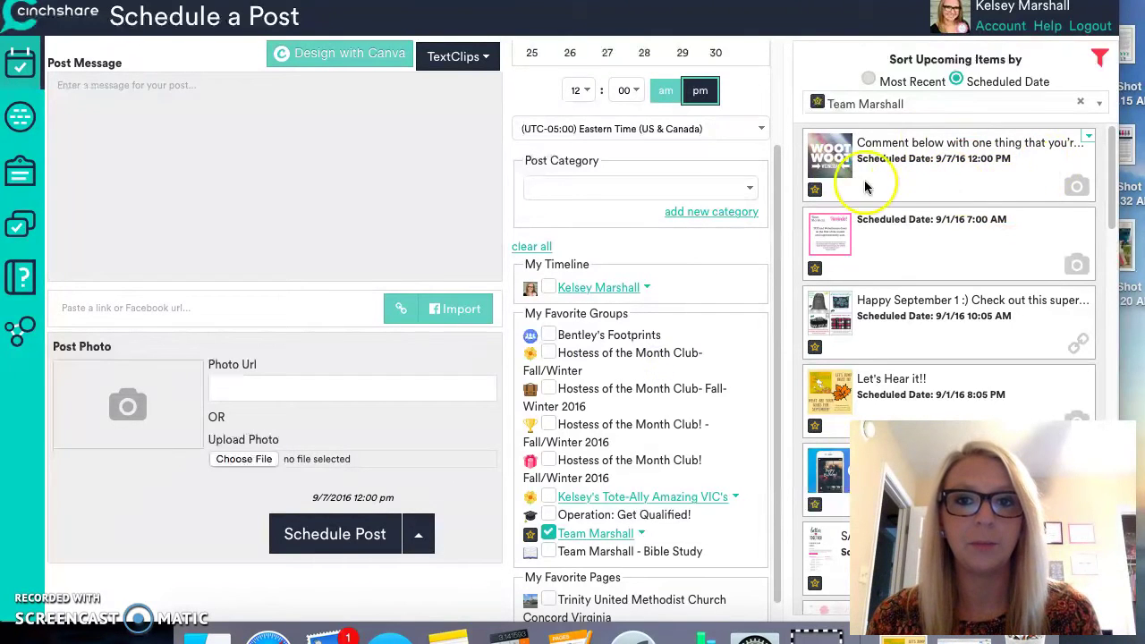
# - Delete the new Woot Woot post and copy the Happy September 1 post into the form
pyautogui.click(1089, 139)
pyautogui.click(1056, 203)
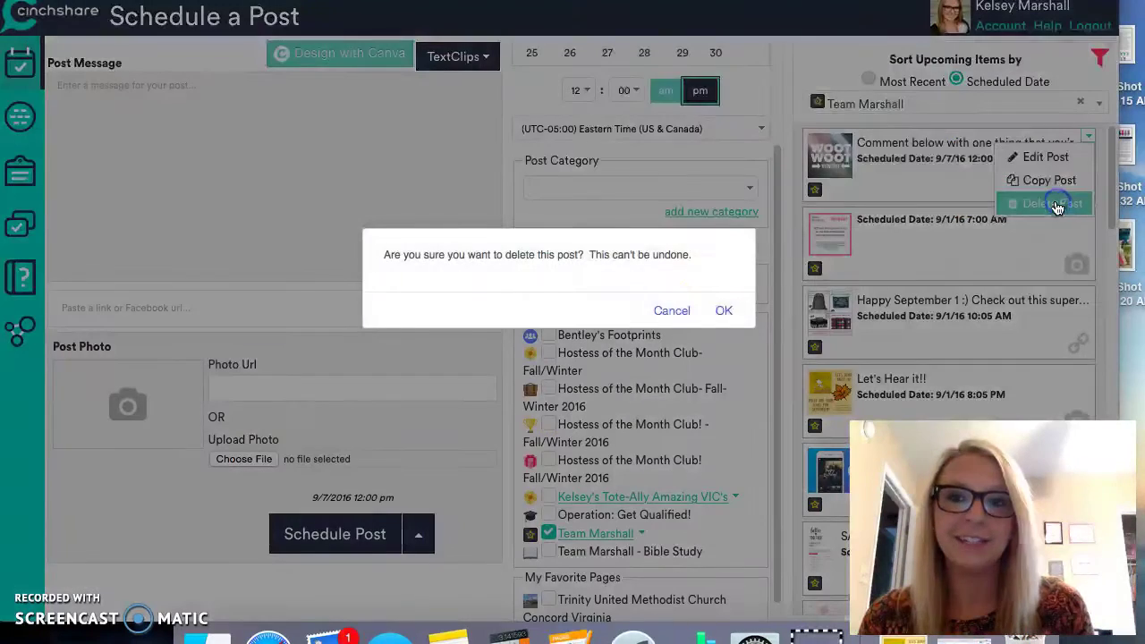
pyautogui.click(724, 313)
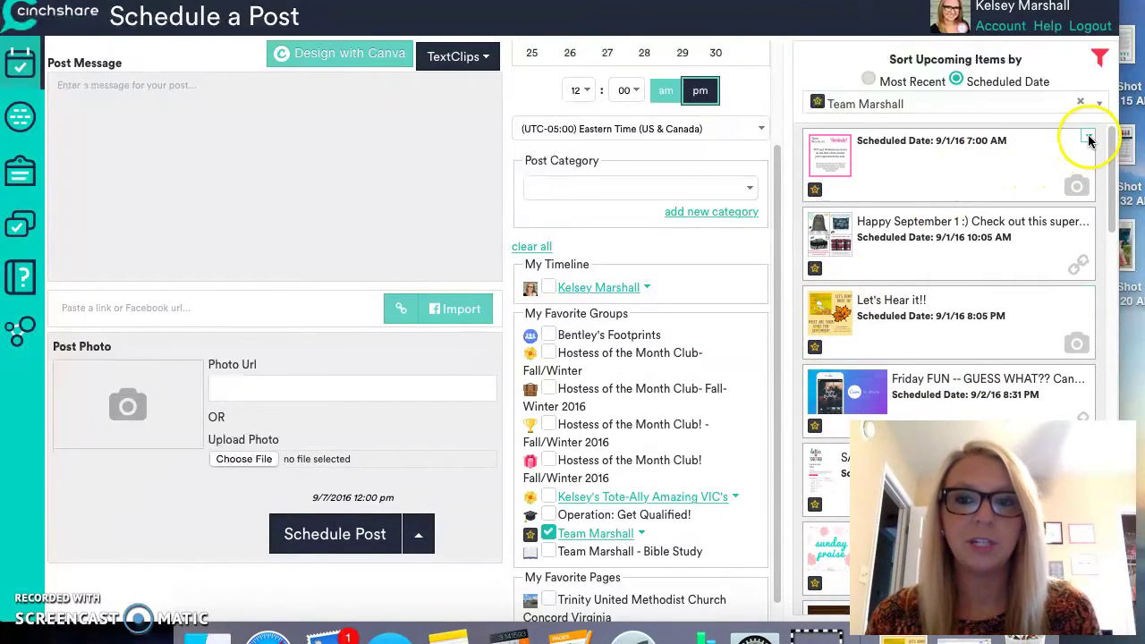
pyautogui.click(1088, 215)
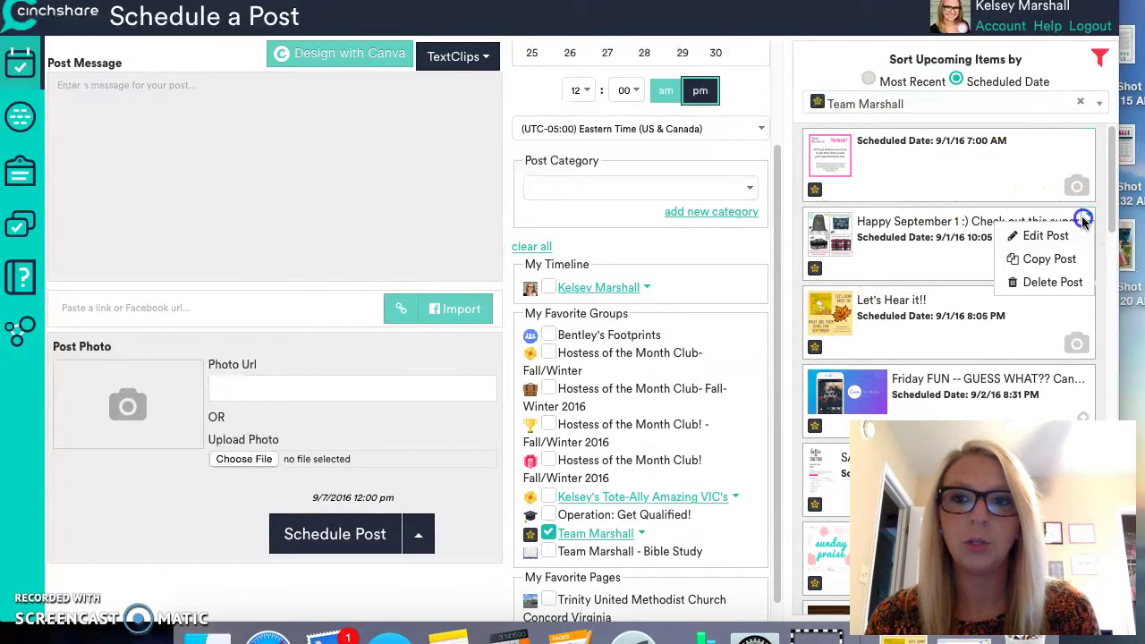
pyautogui.click(1056, 261)
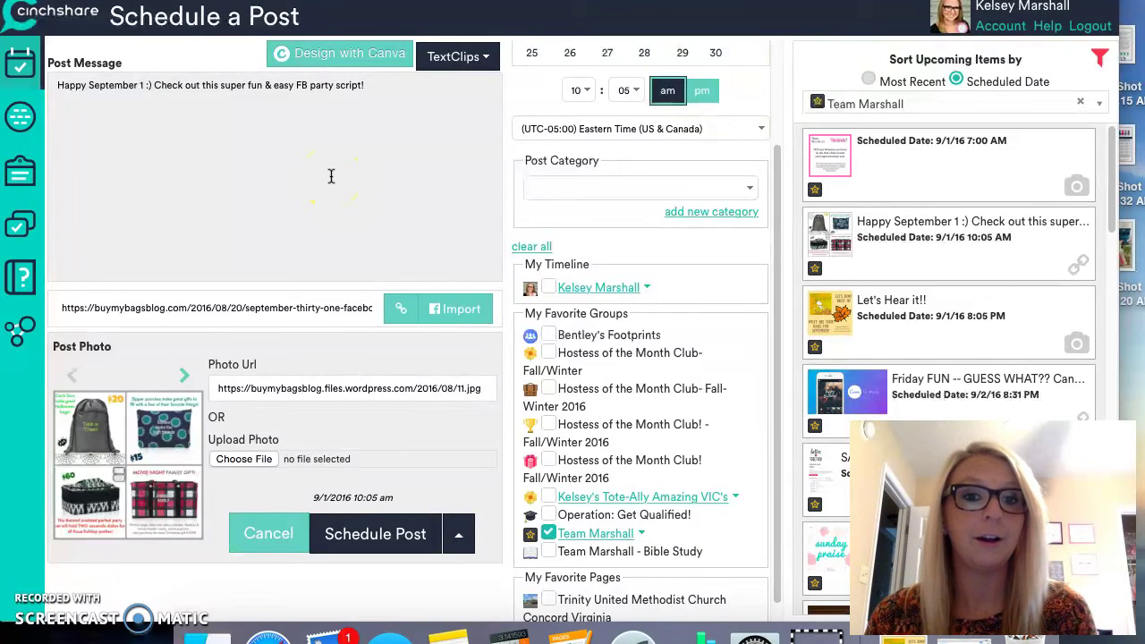
# - Discard the copied post and keep upcoming posts filtered to Team Marshall
pyautogui.click(284, 546)
pyautogui.scroll(-1, 941, 328)
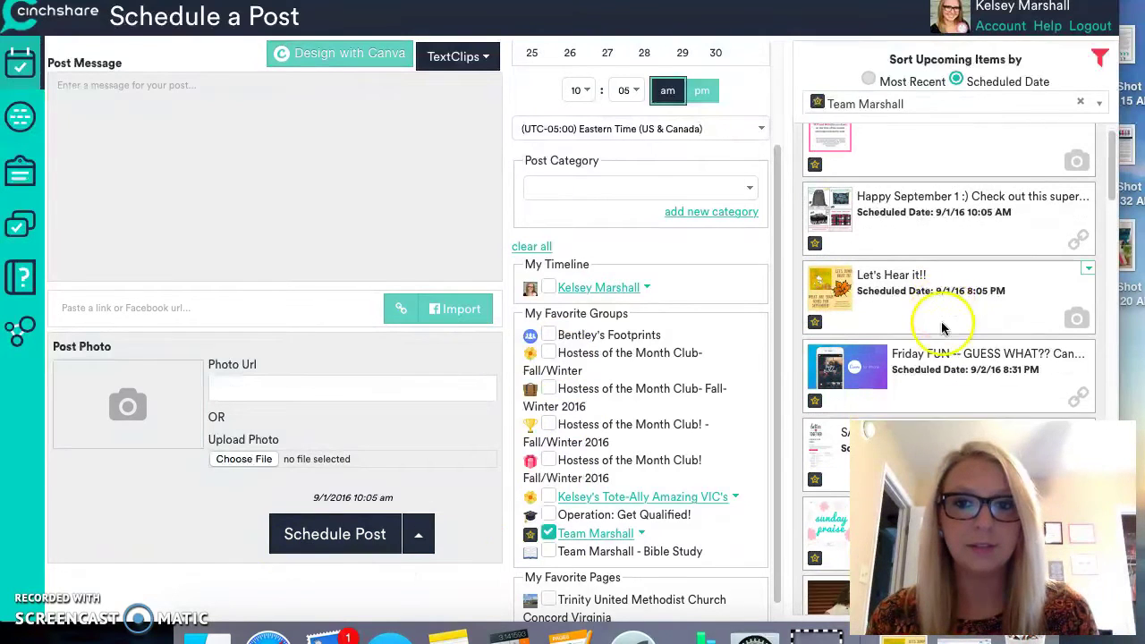
pyautogui.scroll(1, 941, 329)
pyautogui.click(911, 105)
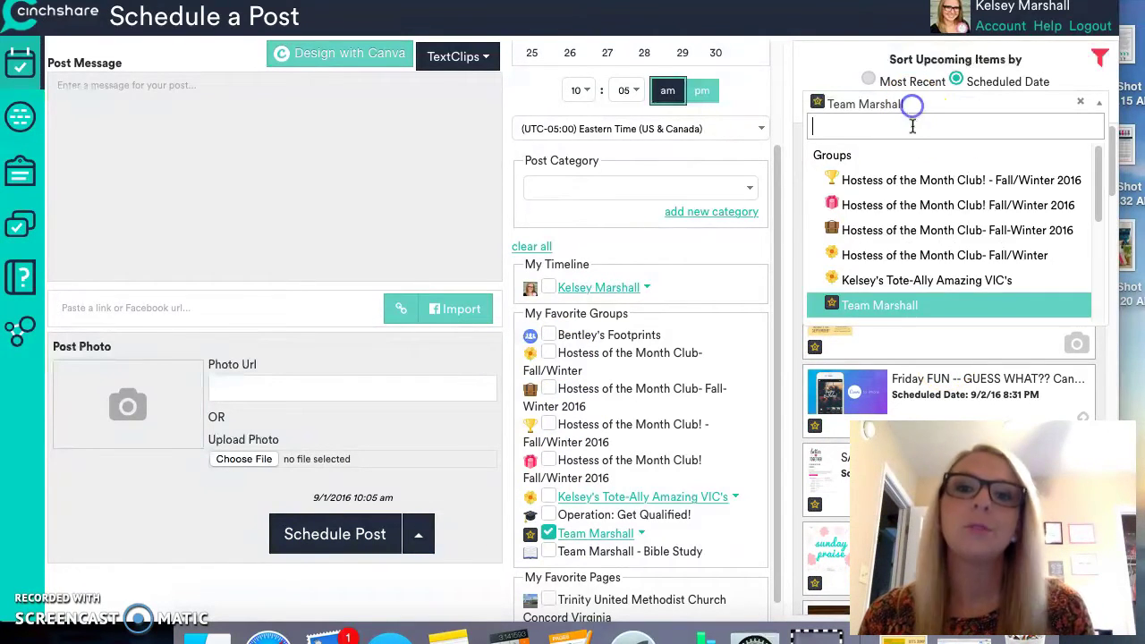
pyautogui.scroll(-2, 967, 238)
pyautogui.click(952, 237)
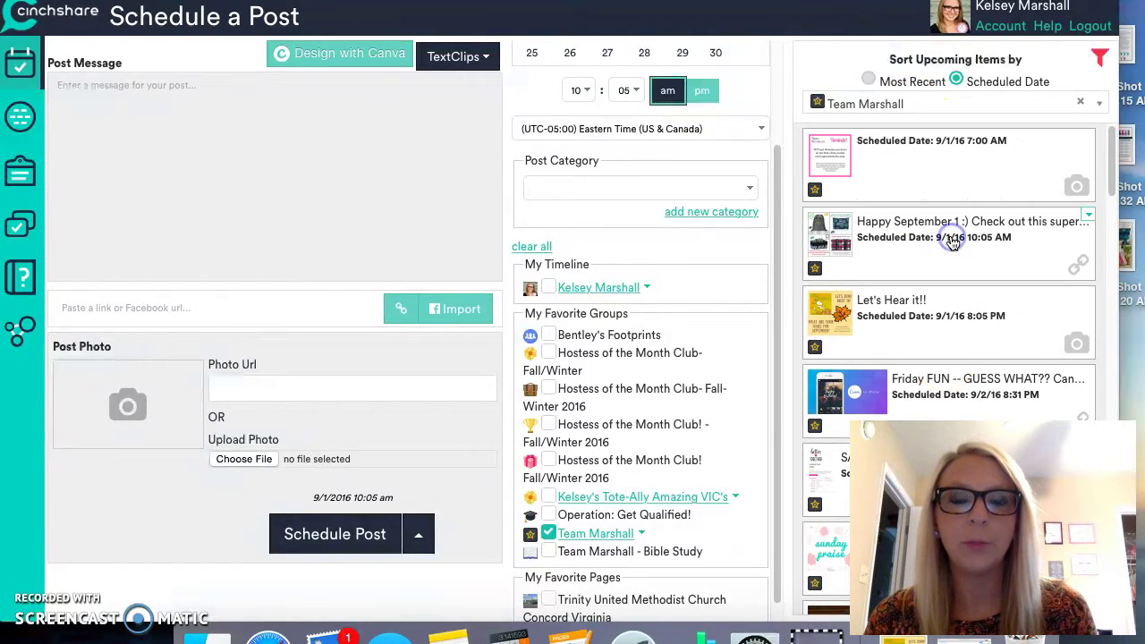
# - Sort upcoming posts by scheduled date and untick Team Marshall as a posting destination
pyautogui.click(956, 82)
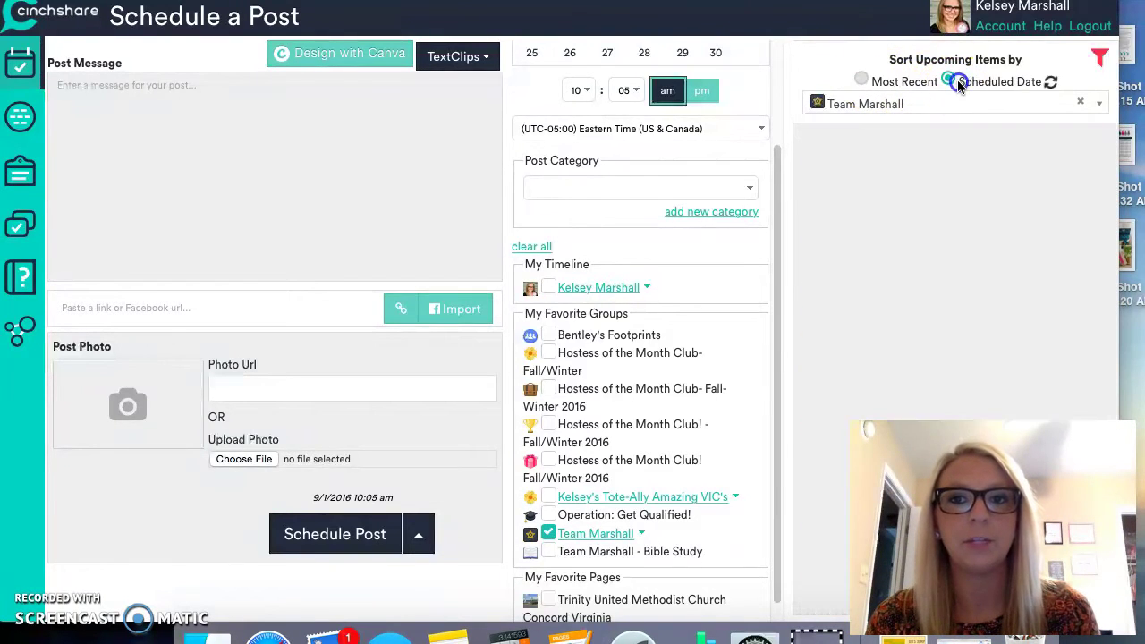
pyautogui.scroll(-2, 946, 224)
pyautogui.scroll(-2, 951, 246)
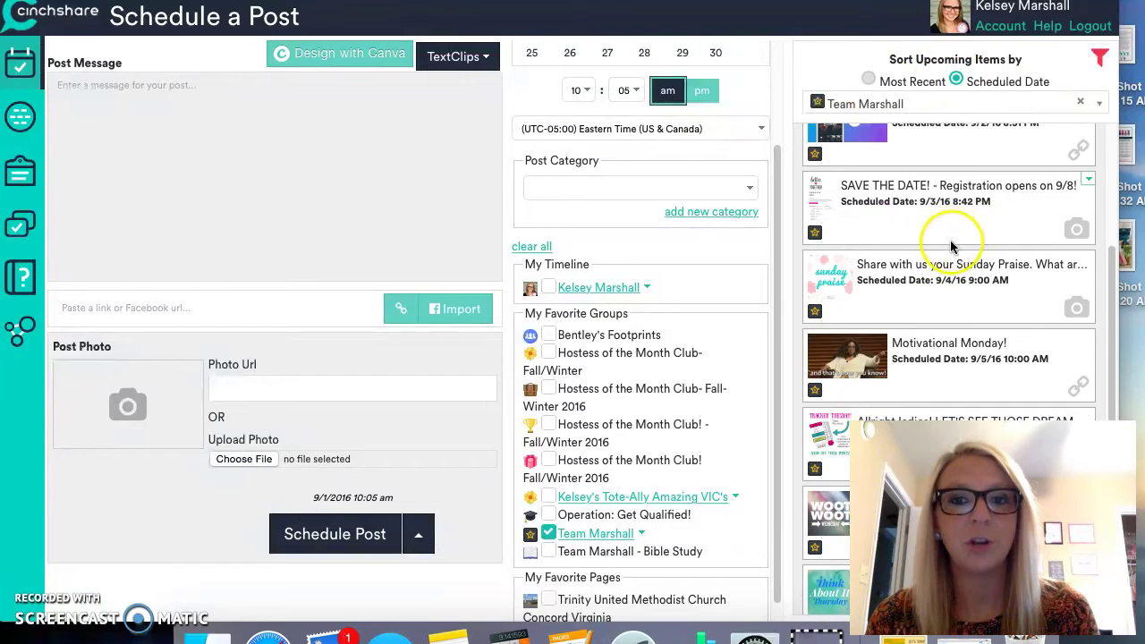
pyautogui.scroll(-3, 948, 243)
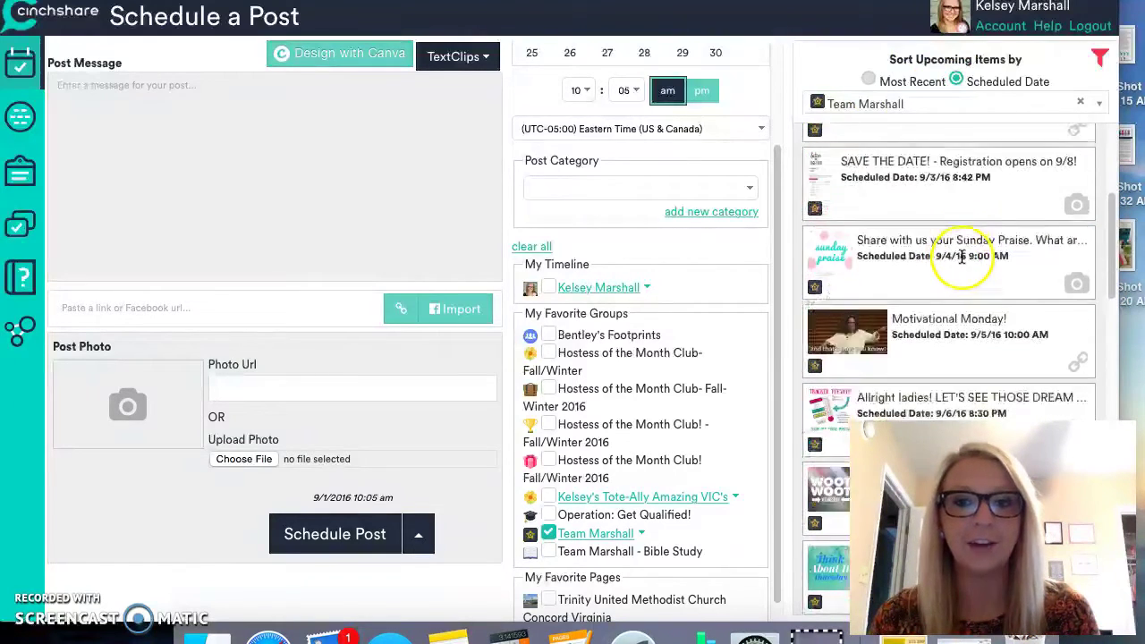
pyautogui.scroll(5, 953, 224)
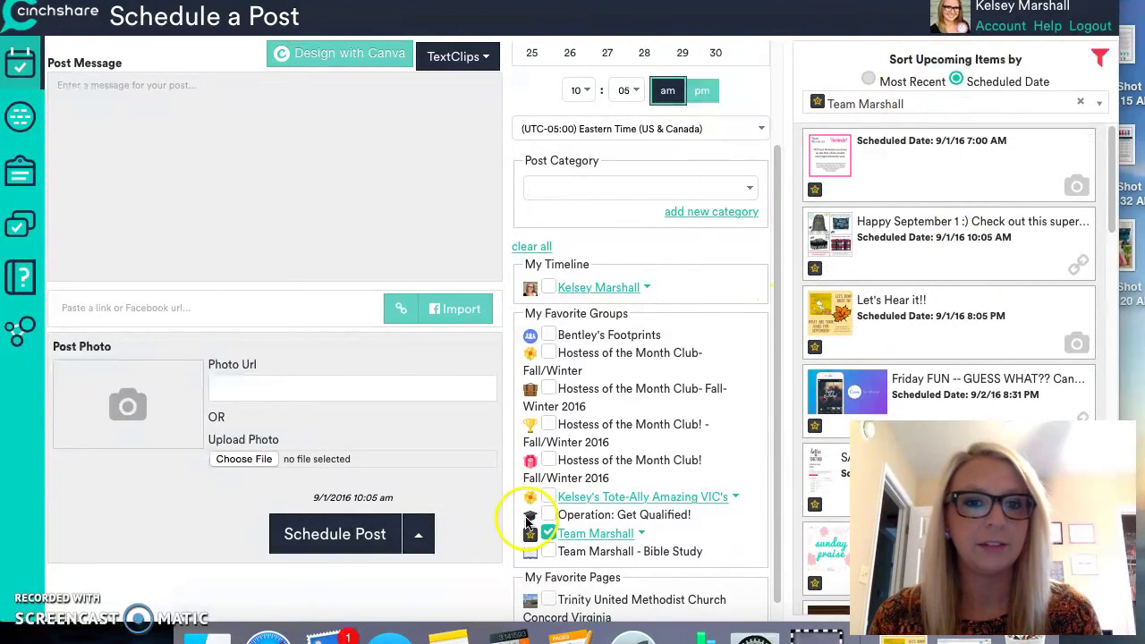
pyautogui.click(537, 247)
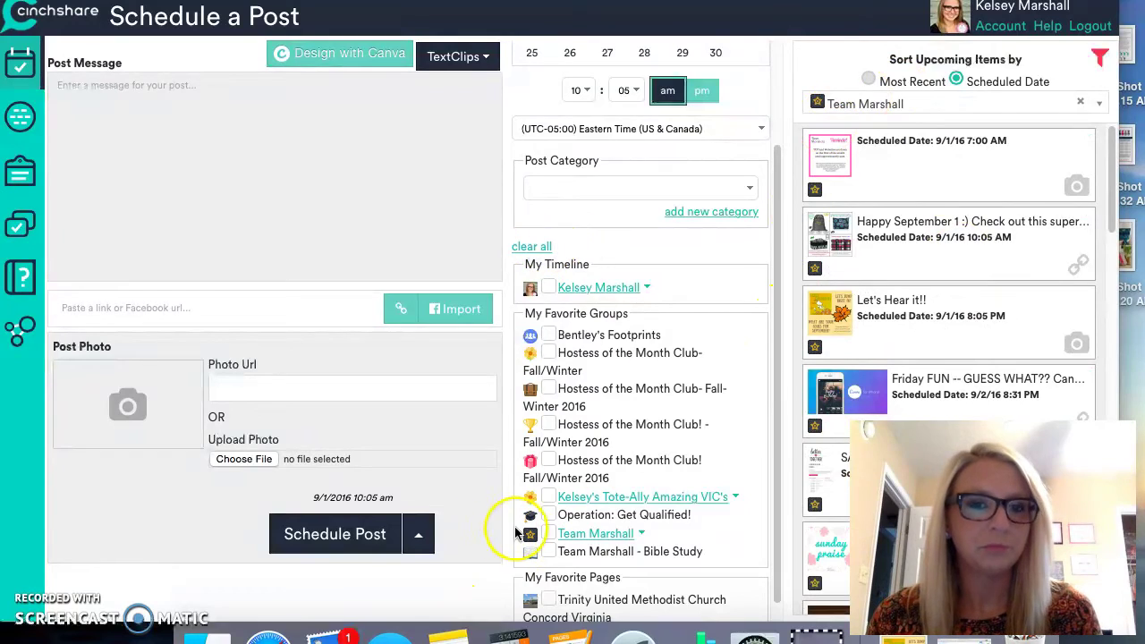
# - In Manage Posts, filter to Erin's Tote-Ally Fun Facebook Party, then remove that filter
pyautogui.click(25, 233)
pyautogui.click(205, 64)
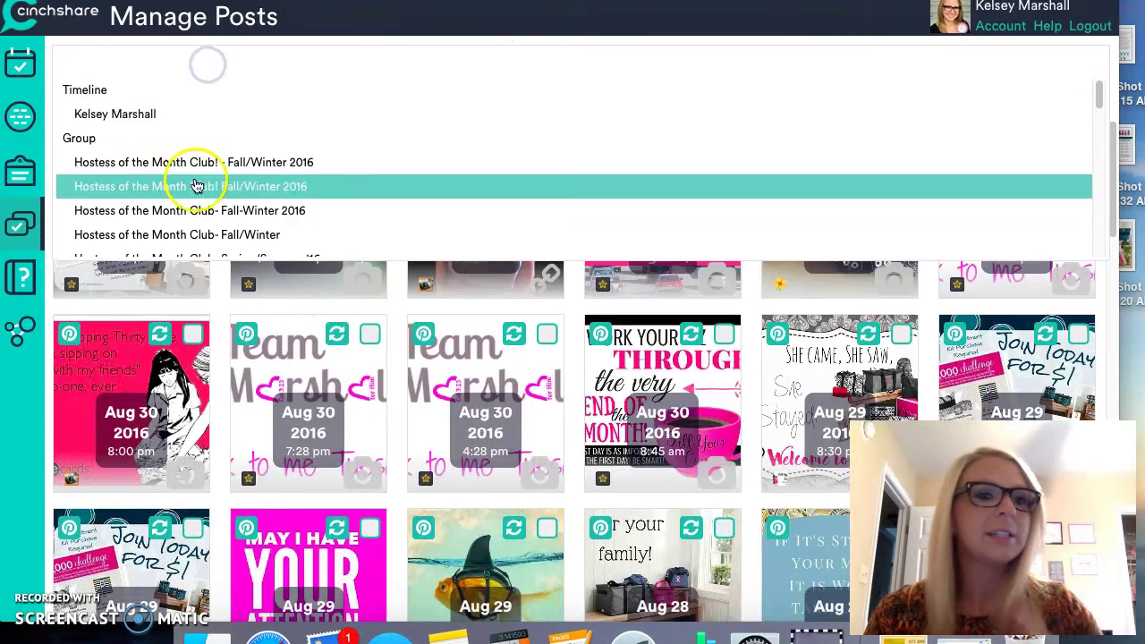
pyautogui.scroll(-5, 197, 186)
pyautogui.scroll(-2, 197, 186)
pyautogui.scroll(-2, 198, 179)
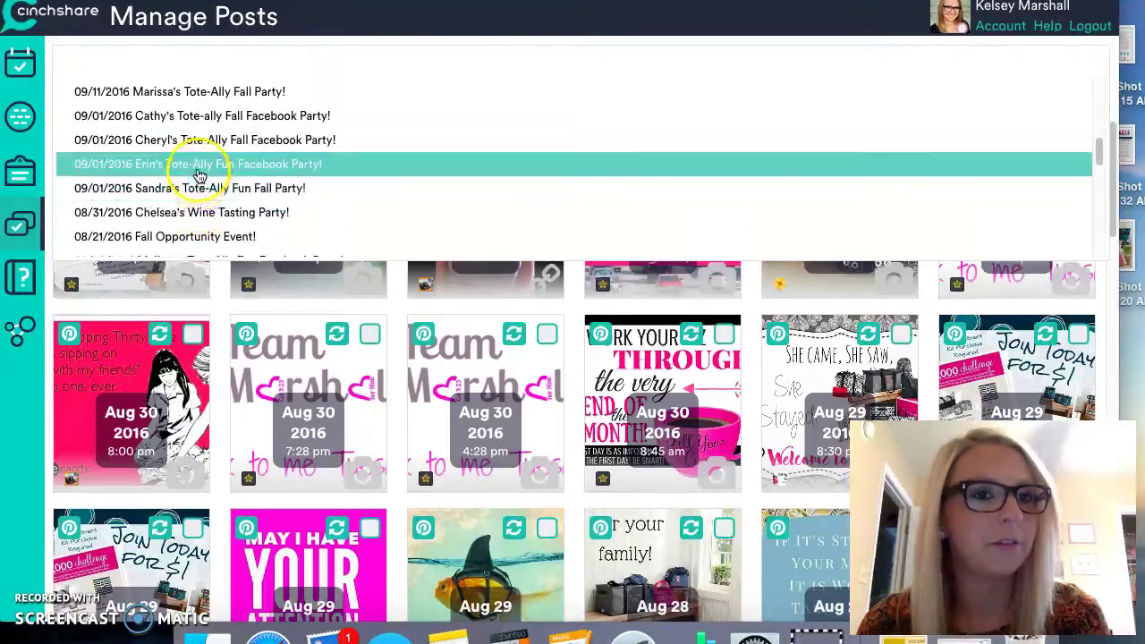
pyautogui.click(198, 166)
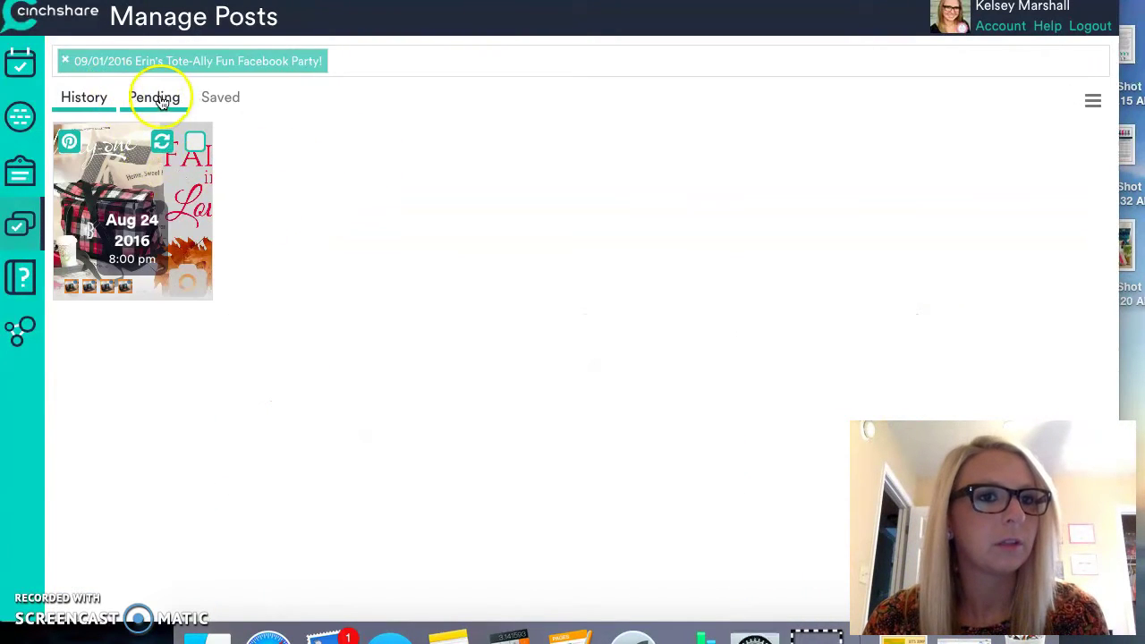
pyautogui.click(65, 60)
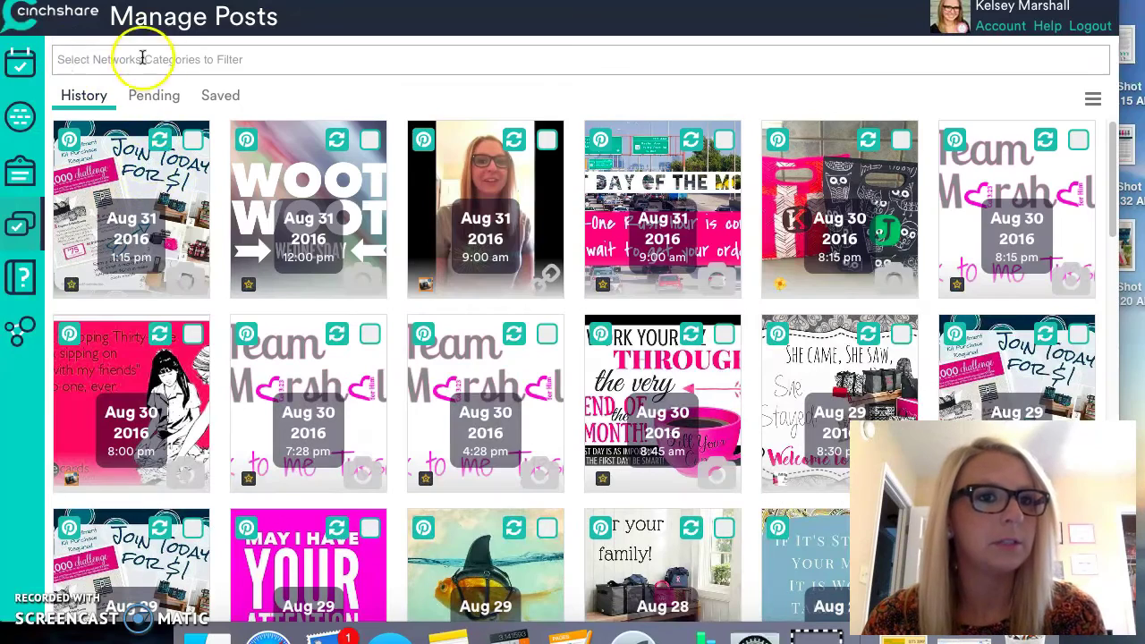
# - Filter the post history to 08/19/2016 Rebekah's Tote-Ally Fun Facebook Party and review its posts
pyautogui.click(142, 58)
pyautogui.scroll(-3, 202, 101)
pyautogui.scroll(-3, 209, 112)
pyautogui.scroll(-3, 215, 120)
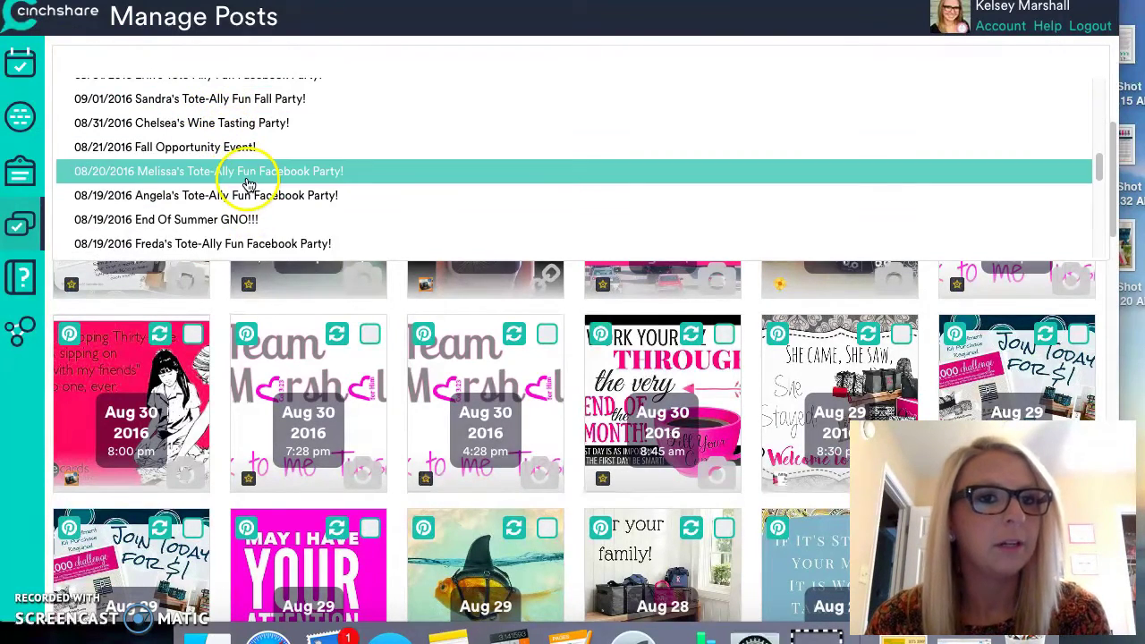
pyautogui.scroll(-3, 247, 183)
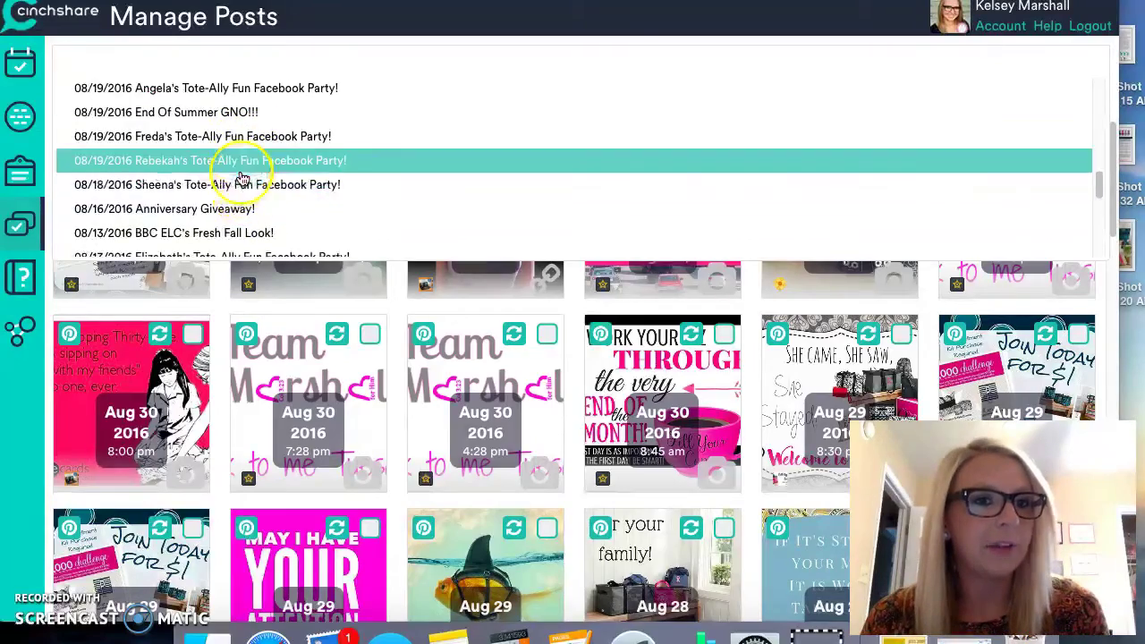
pyautogui.click(240, 172)
pyautogui.scroll(-5, 627, 394)
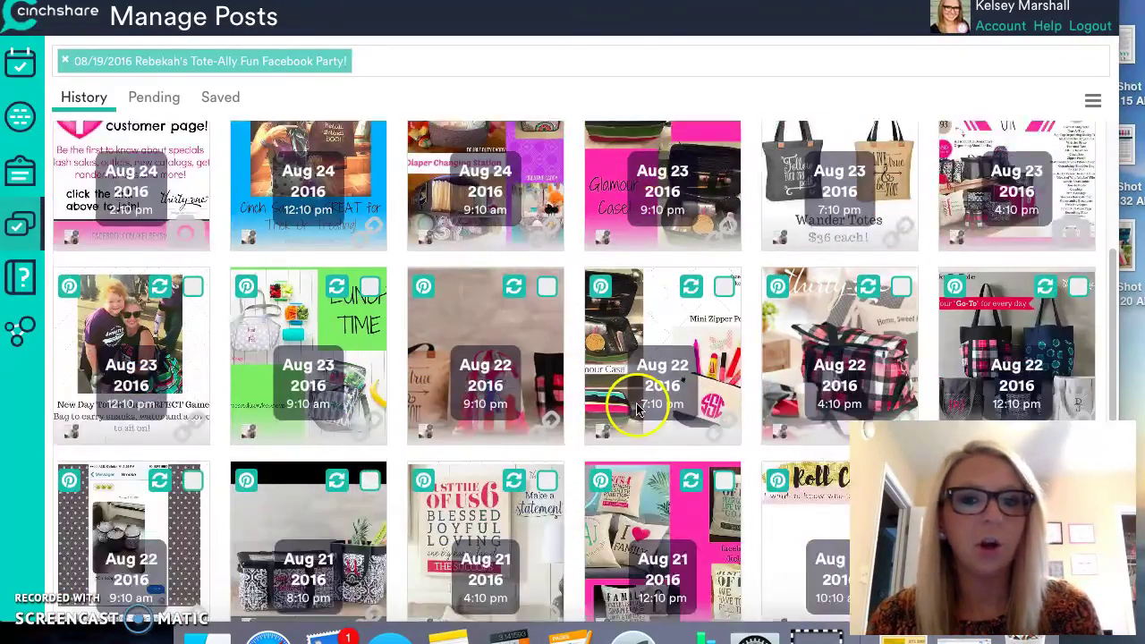
pyautogui.scroll(-4, 638, 407)
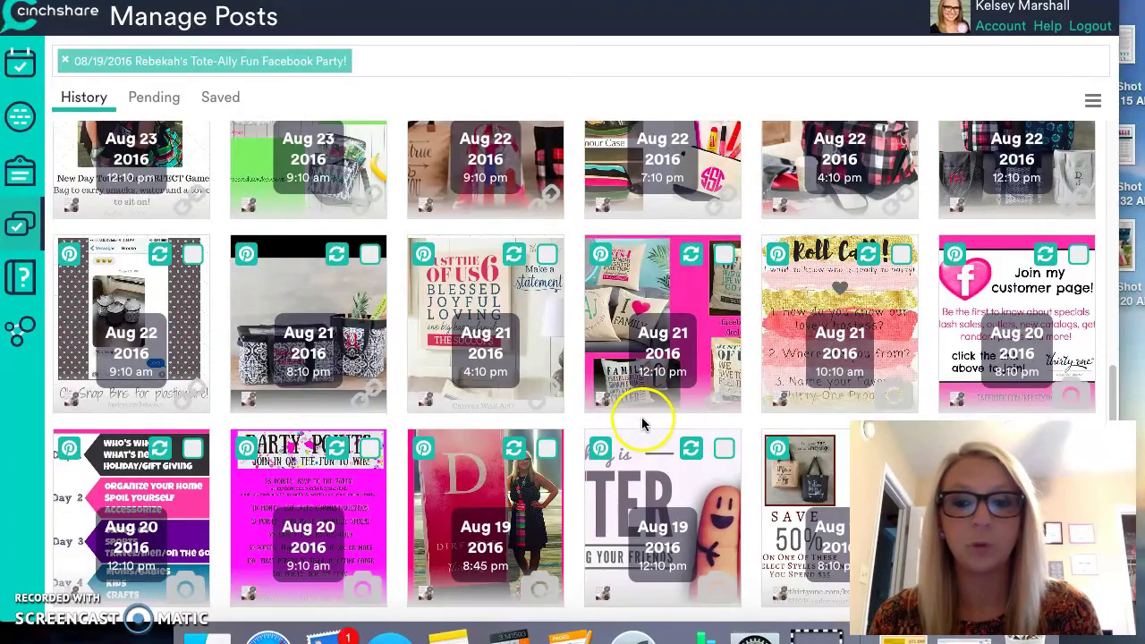
pyautogui.scroll(5, 640, 421)
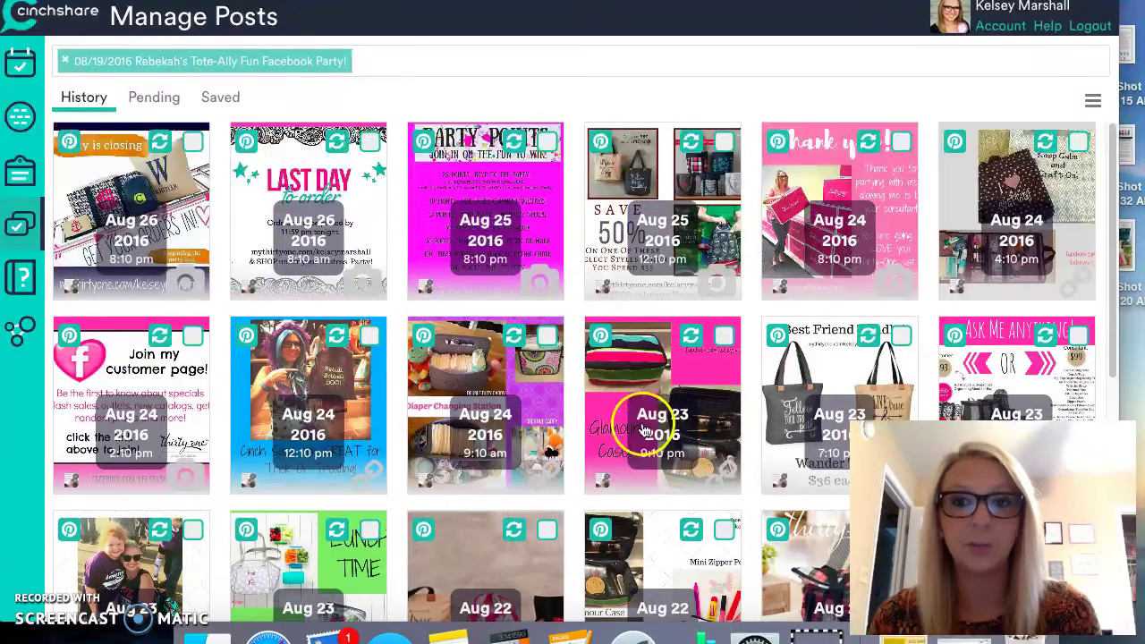
# - Select all 29 Rebekah's party posts, load them into Batch Post, then return to batch selection
pyautogui.click(1094, 102)
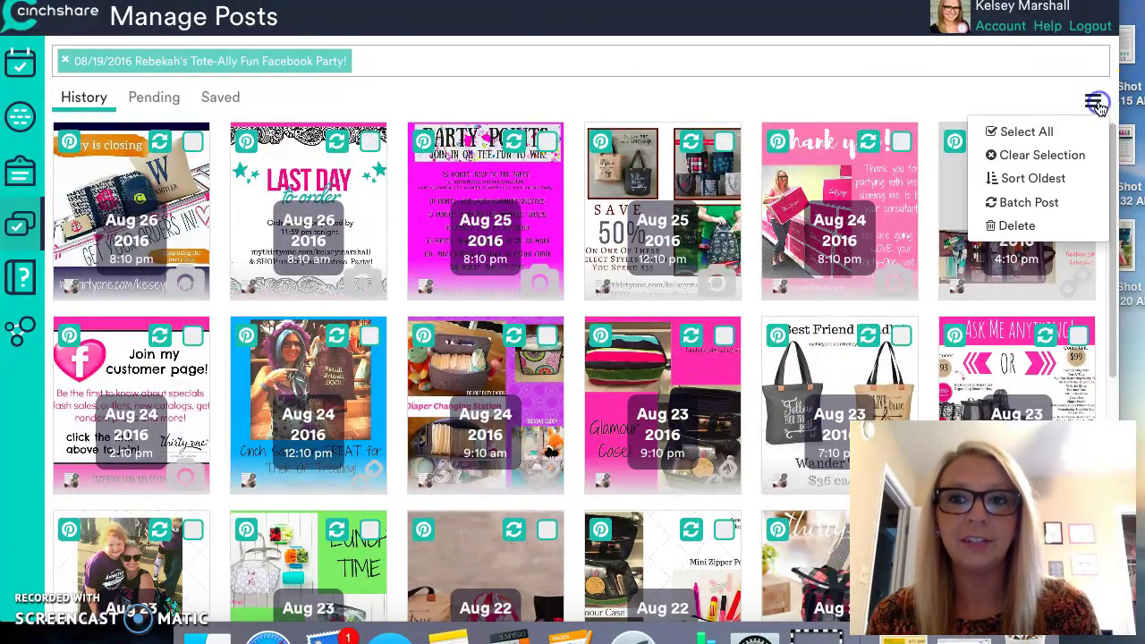
pyautogui.click(1035, 133)
pyautogui.click(1094, 101)
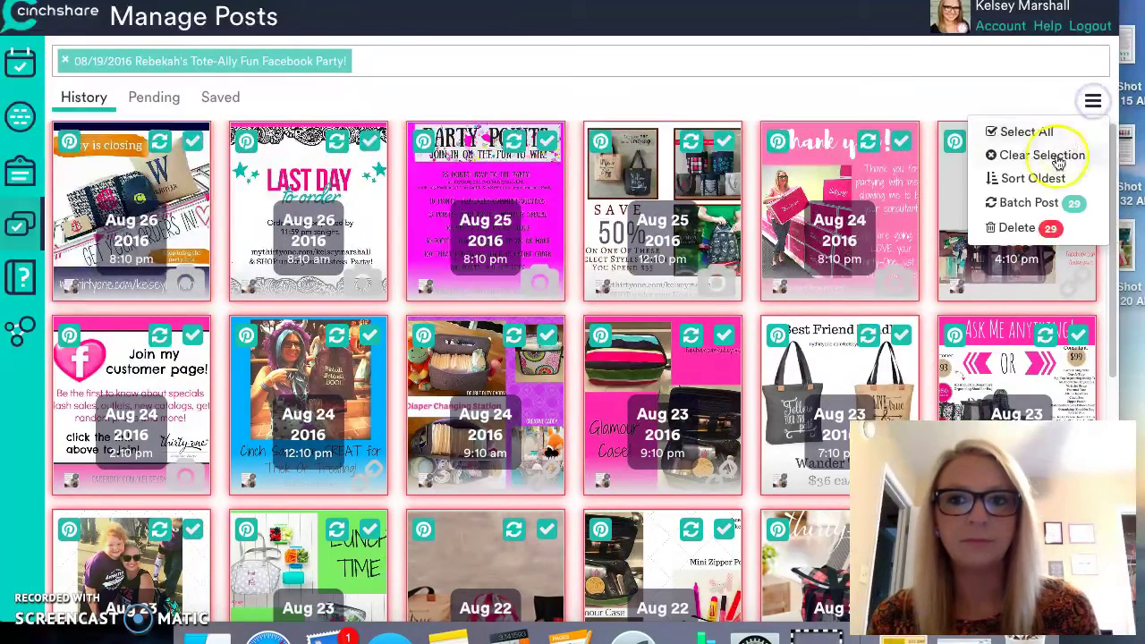
pyautogui.click(1038, 203)
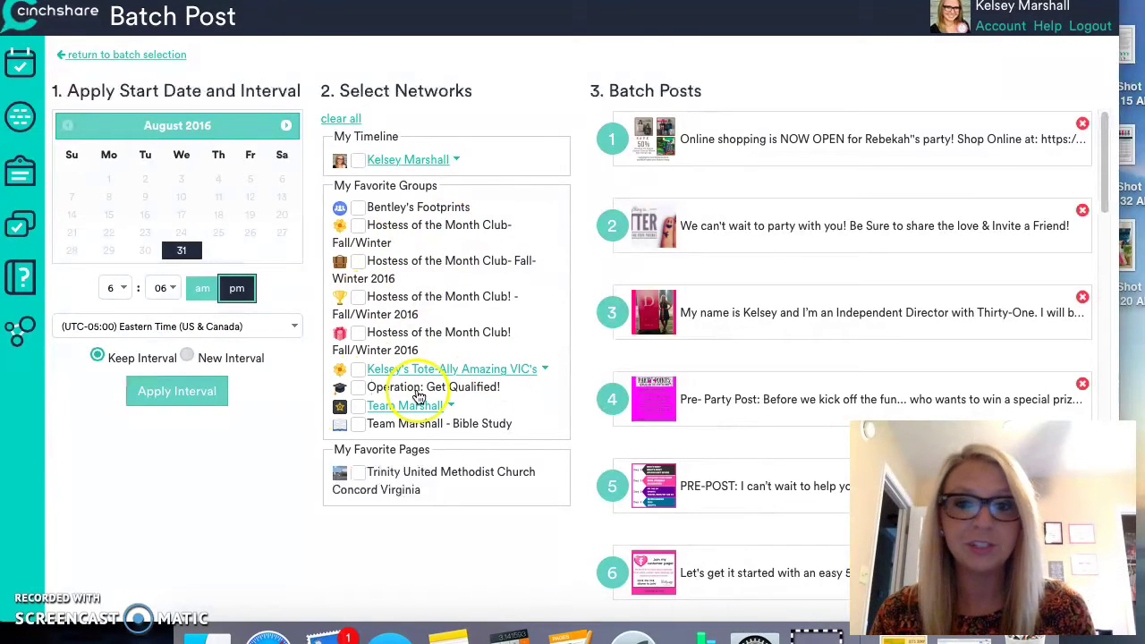
pyautogui.click(105, 56)
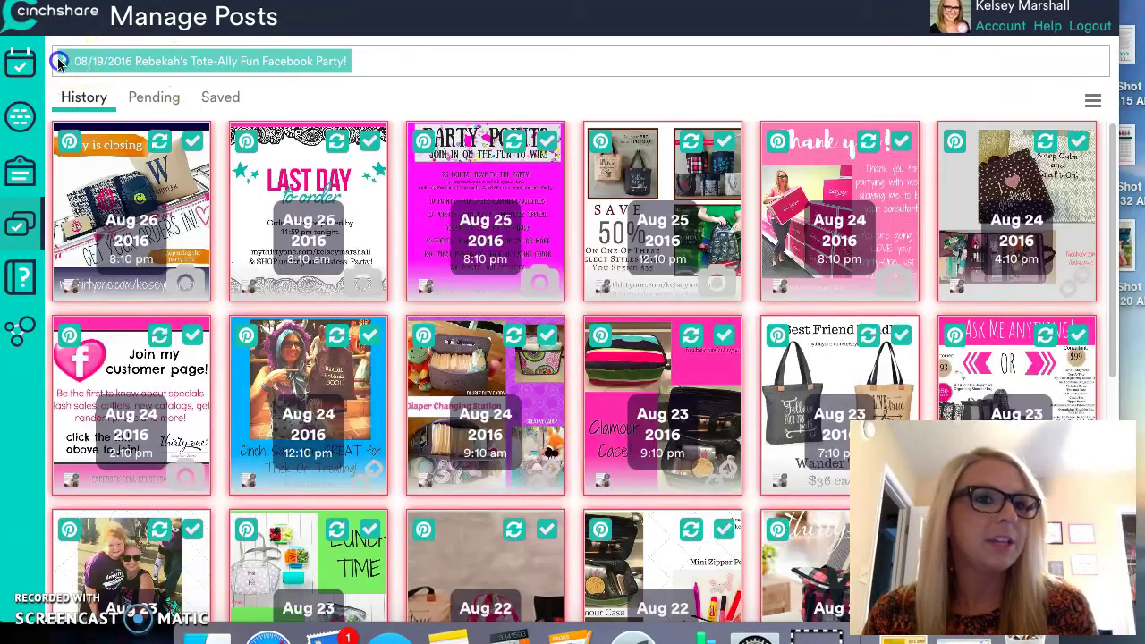
pyautogui.click(58, 61)
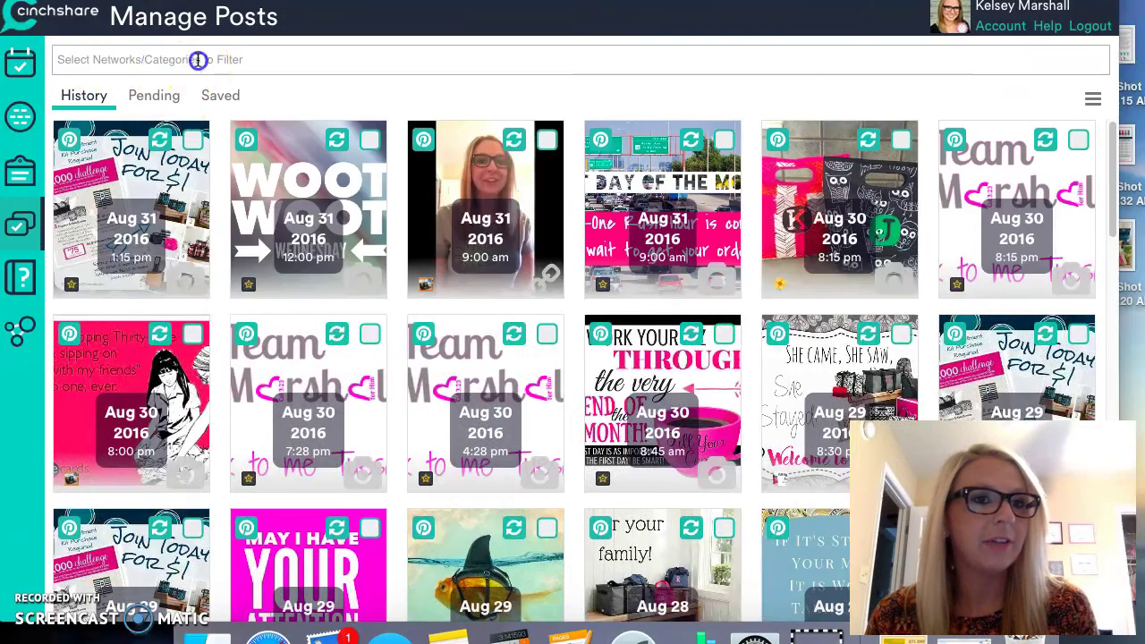
pyautogui.click(197, 60)
pyautogui.scroll(-10, 218, 140)
pyautogui.scroll(-5, 225, 161)
pyautogui.scroll(2, 225, 171)
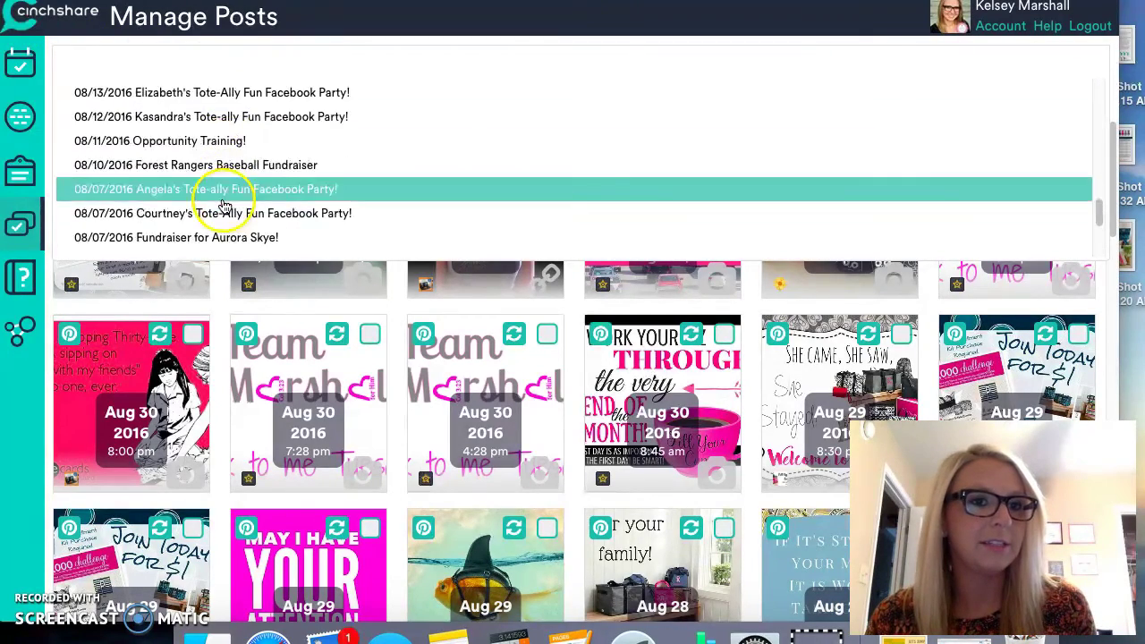
pyautogui.scroll(10, 217, 191)
pyautogui.scroll(2, 167, 115)
pyautogui.click(167, 114)
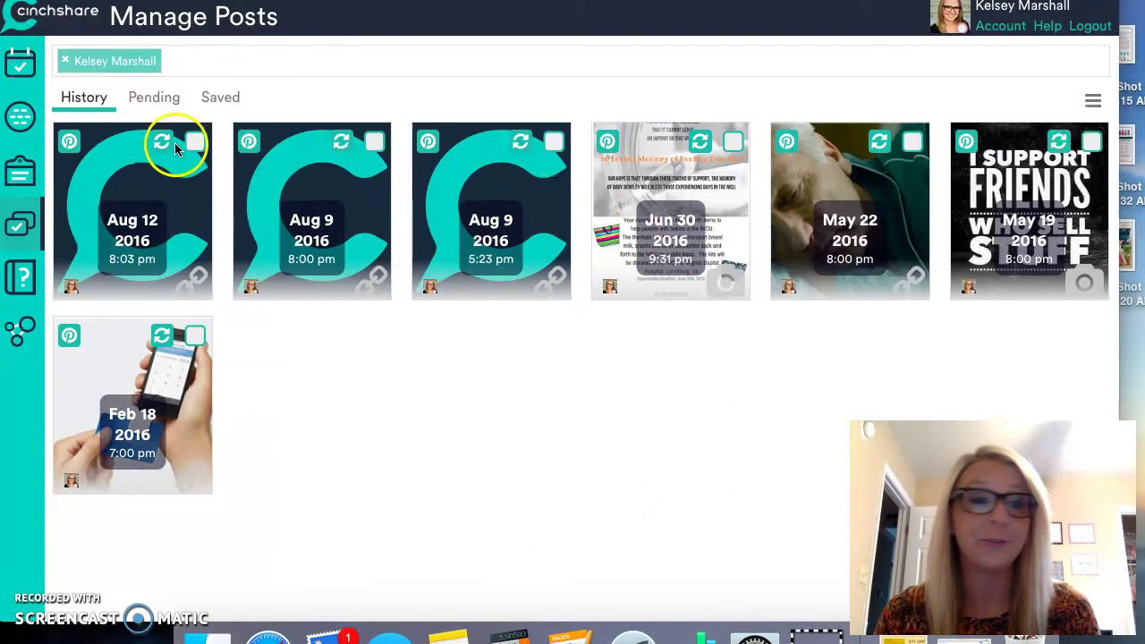
pyautogui.click(13, 60)
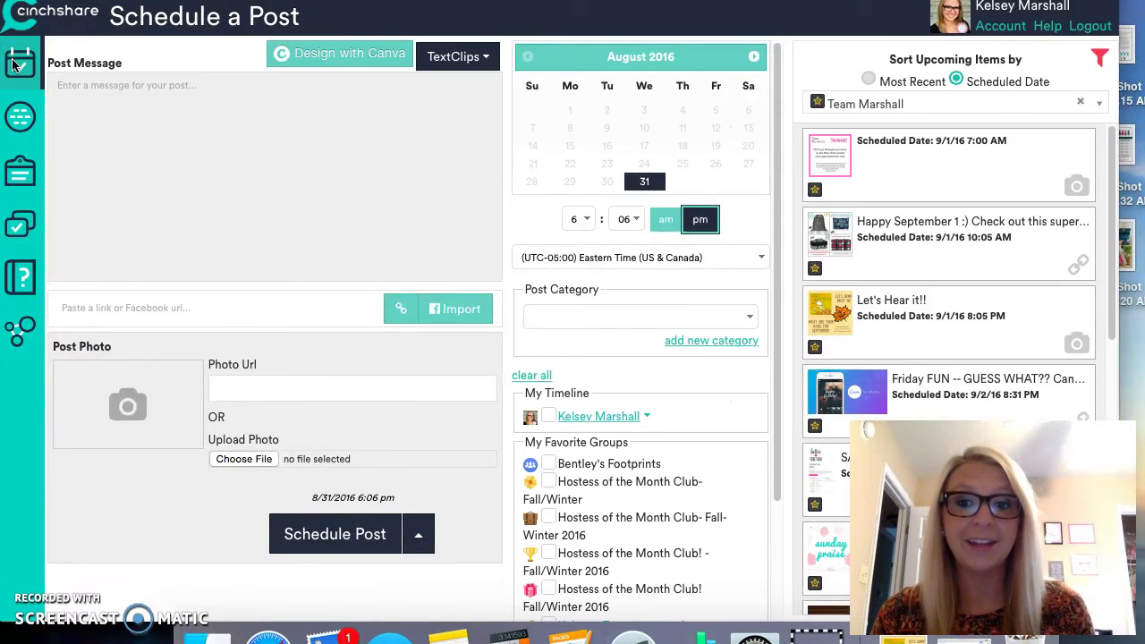